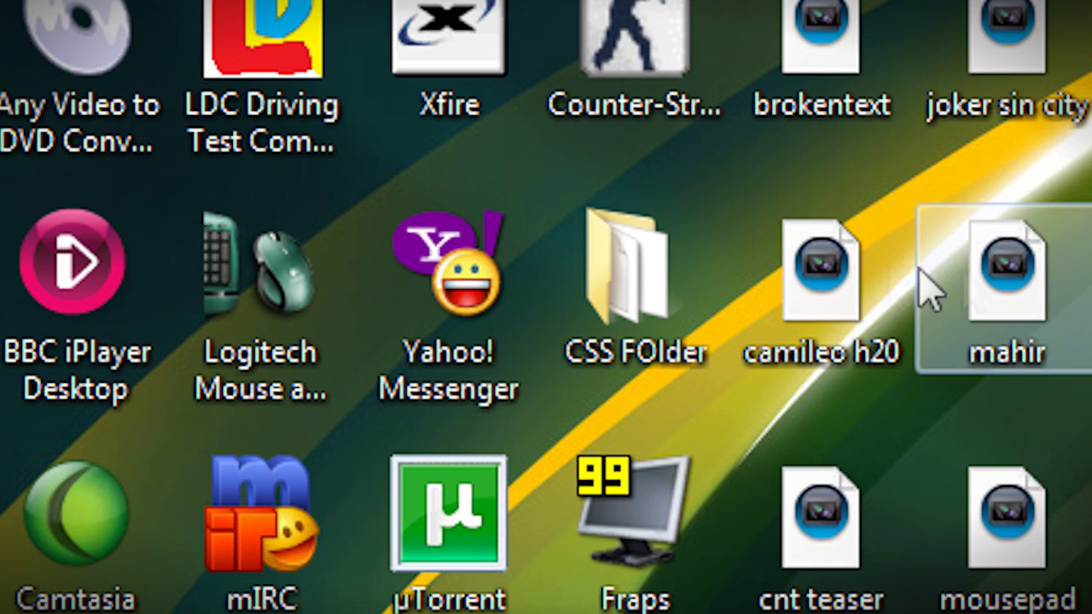
# In Explorer, open the cstrike then cfg folder and select the xenomovie config file
pyautogui.press('super+e')
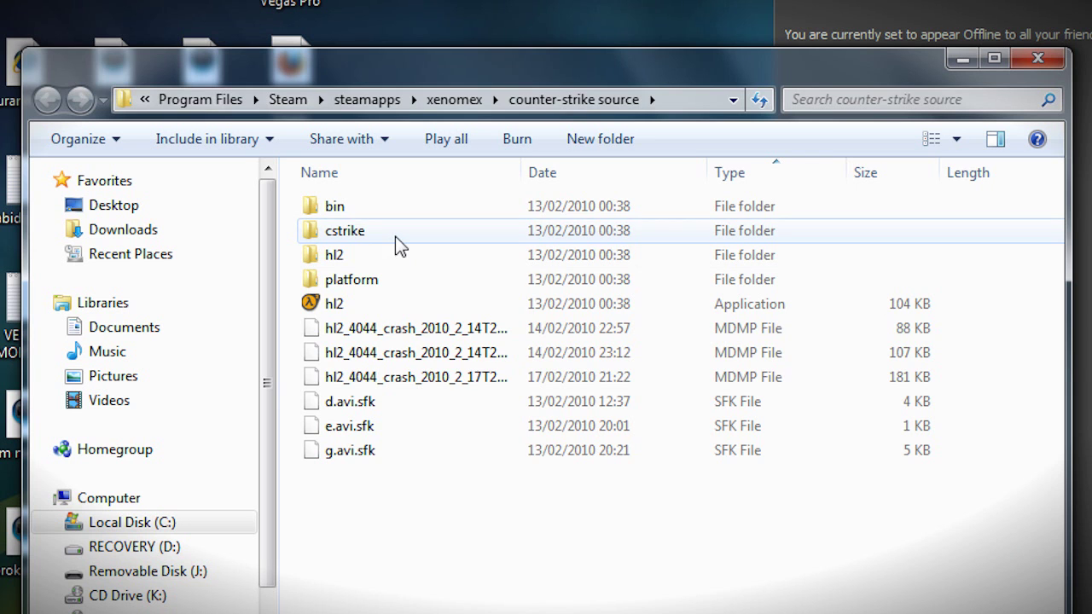
pyautogui.doubleClick(396, 239)
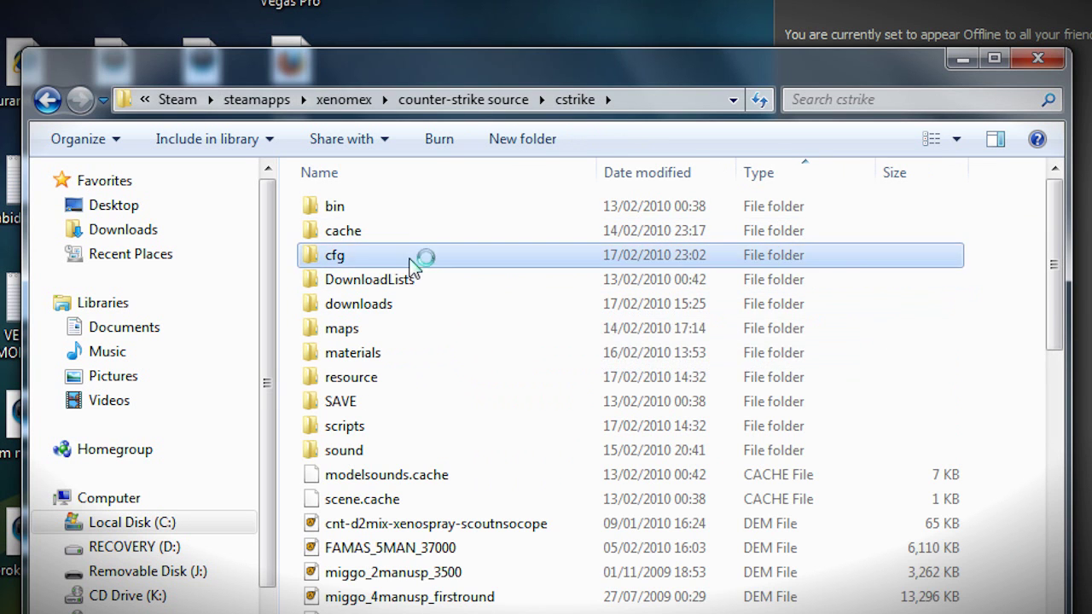
pyautogui.doubleClick(418, 254)
pyautogui.click(356, 407)
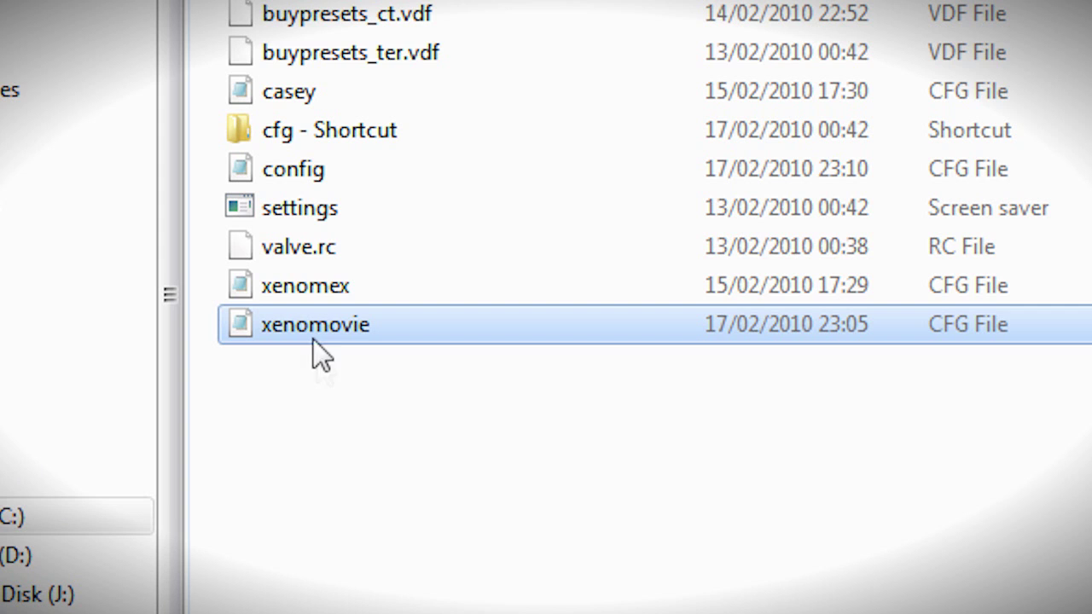
# Inspect the cfg folder's full path in the address bar, then return to the desktop
pyautogui.hotkey('alt', 'd')
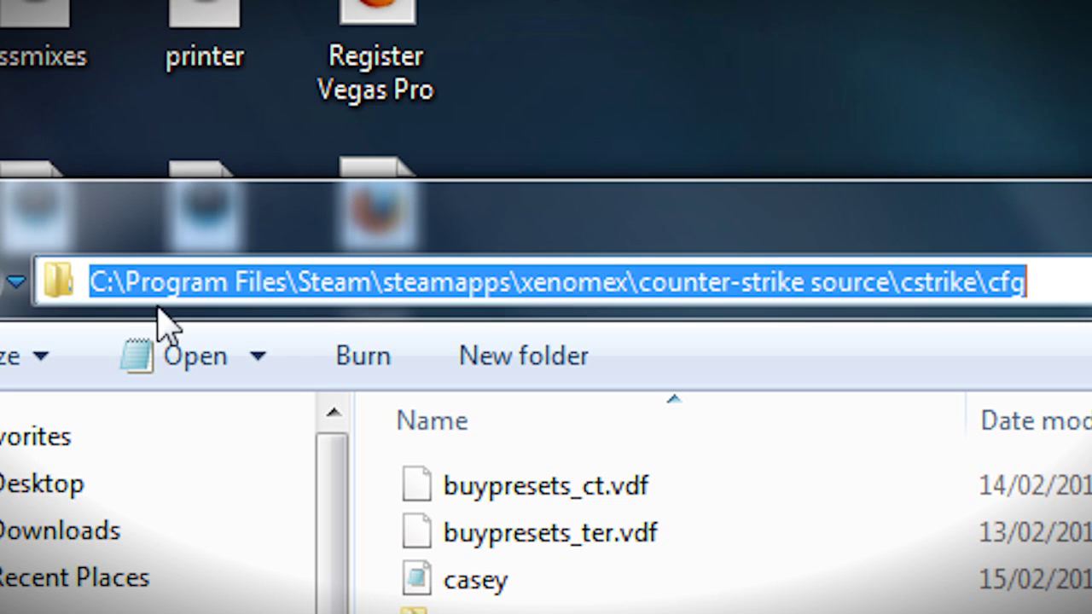
pyautogui.click(171, 282)
pyautogui.click(333, 282)
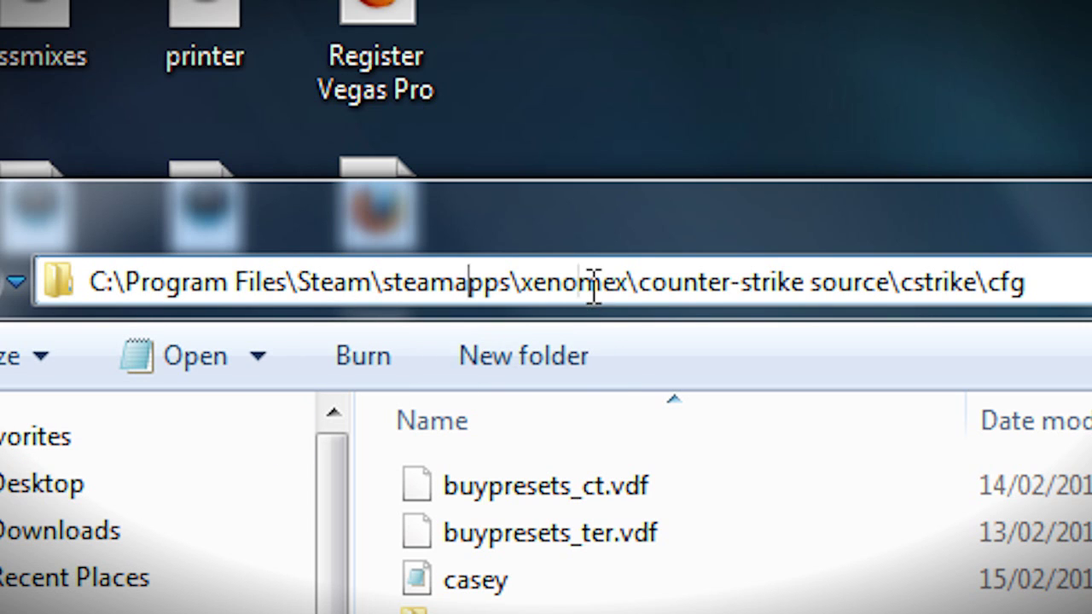
pyautogui.moveTo(535, 281); pyautogui.dragTo(616, 261)
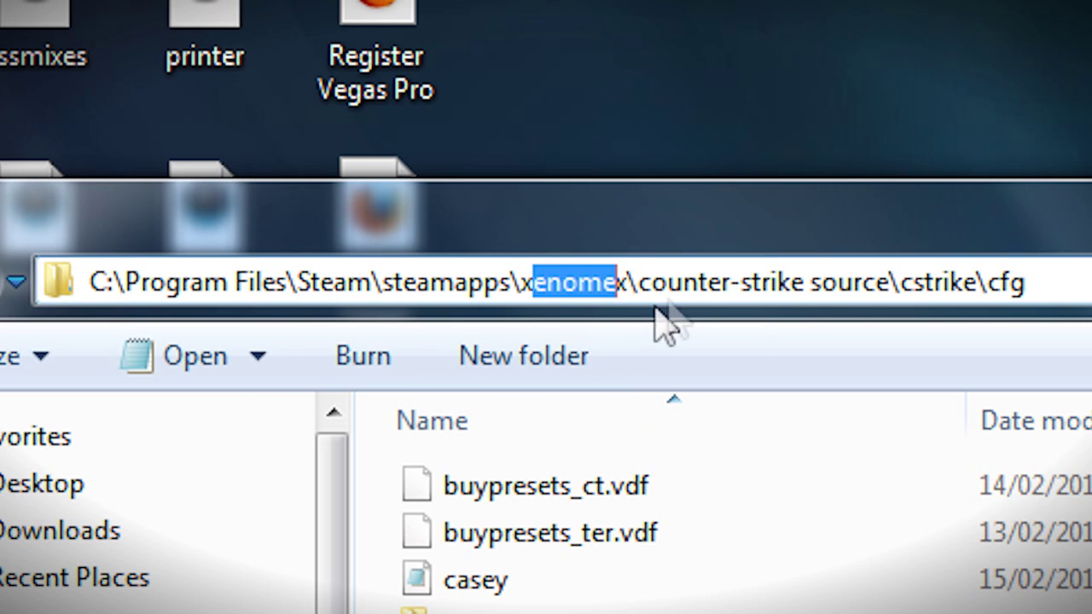
pyautogui.click(689, 282)
pyautogui.press('Escape')
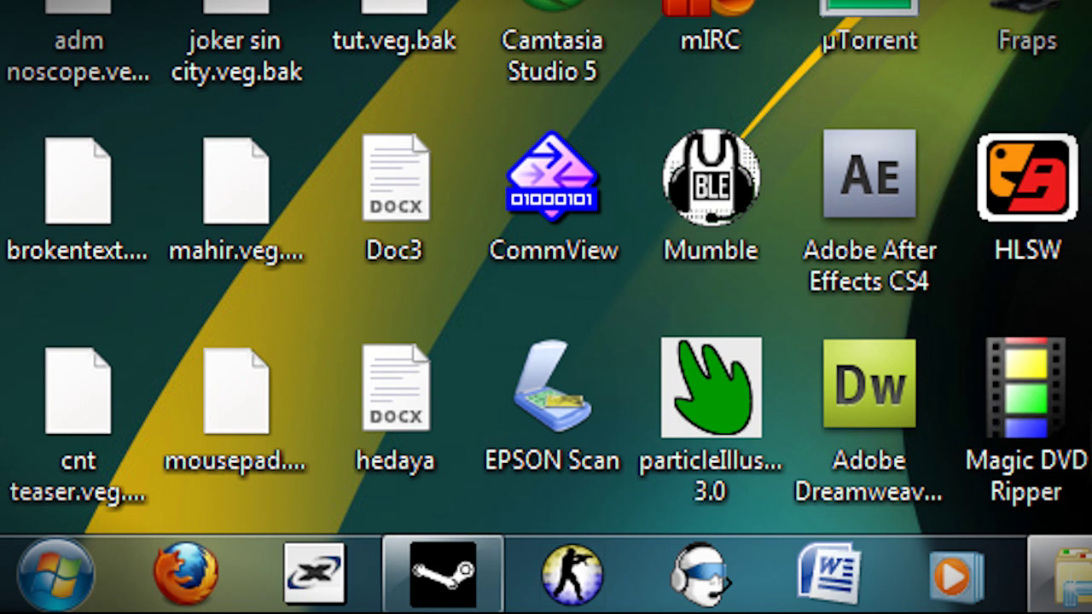
# Launch Counter-Strike: Source and check its video settings (1280 x 720, Widescreen 16:9)
pyautogui.click(570, 573)
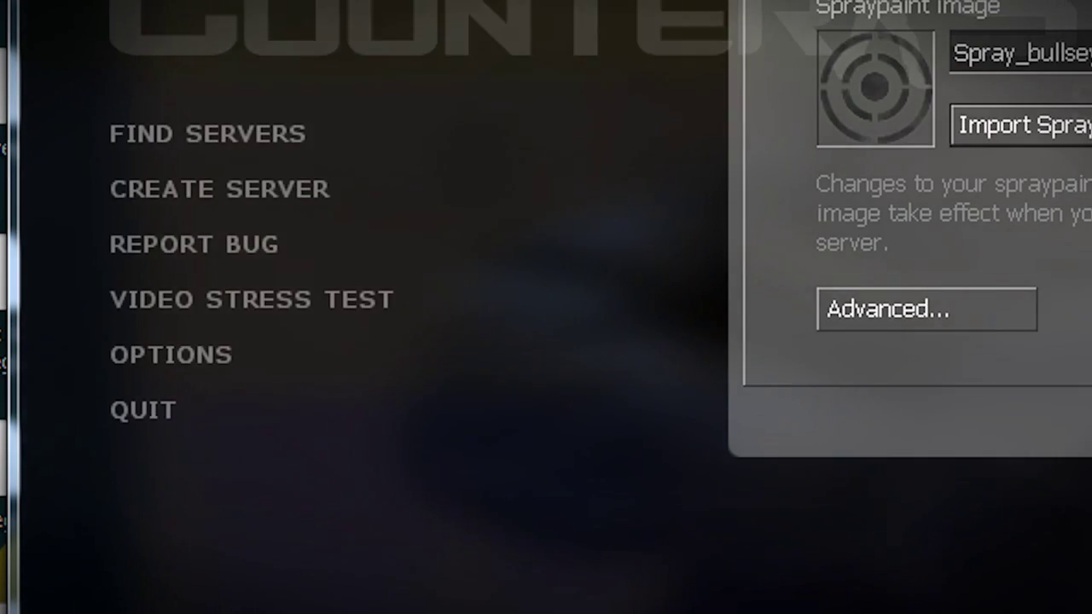
pyautogui.click(635, 119)
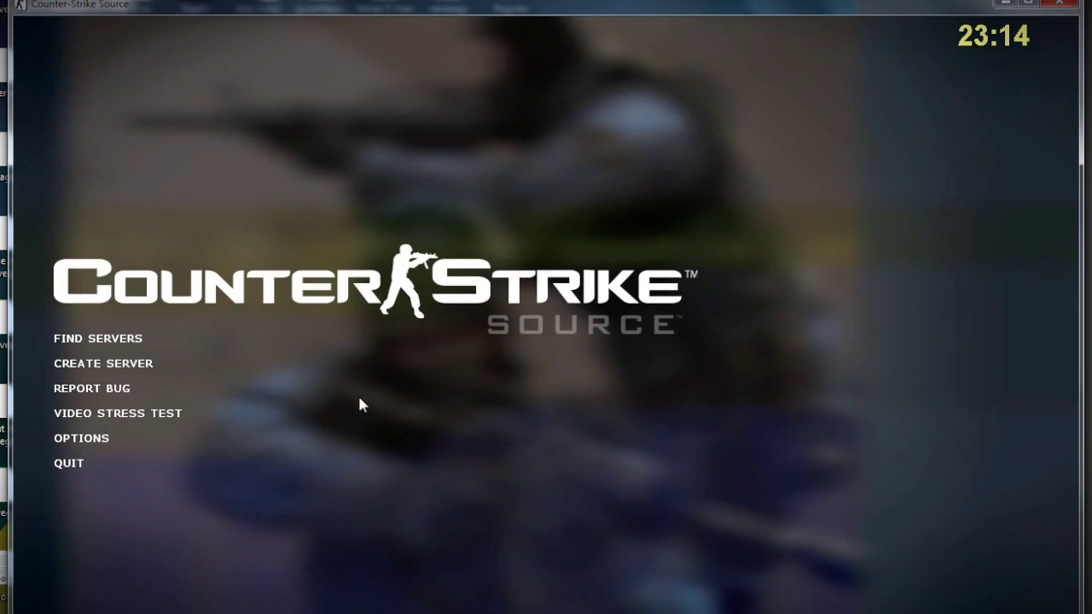
# Enable the developer console under Keyboard advanced options and run exec xenomovie
pyautogui.click(132, 442)
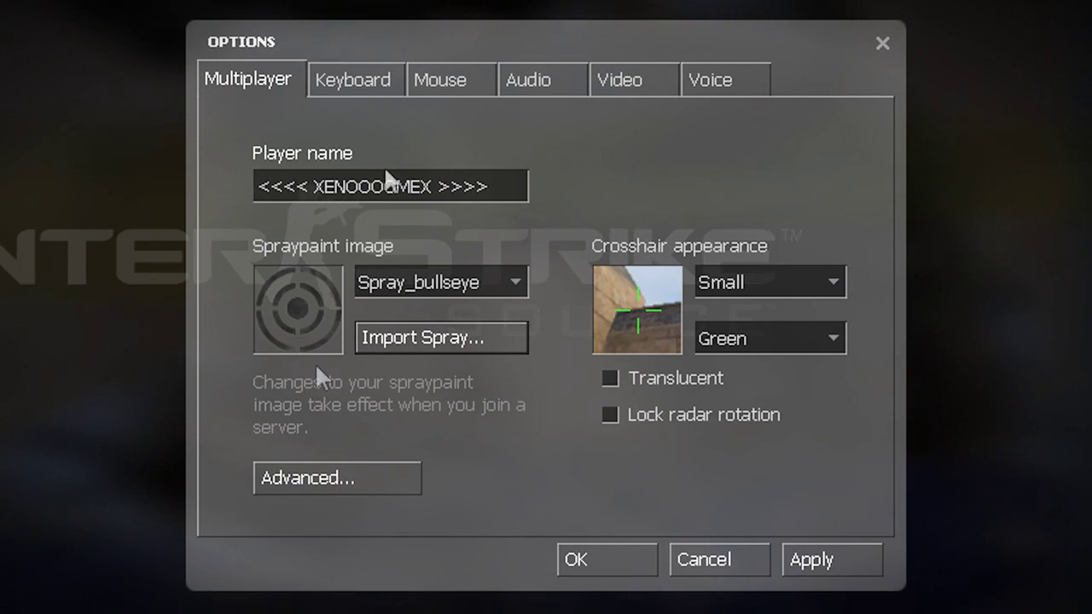
pyautogui.click(394, 88)
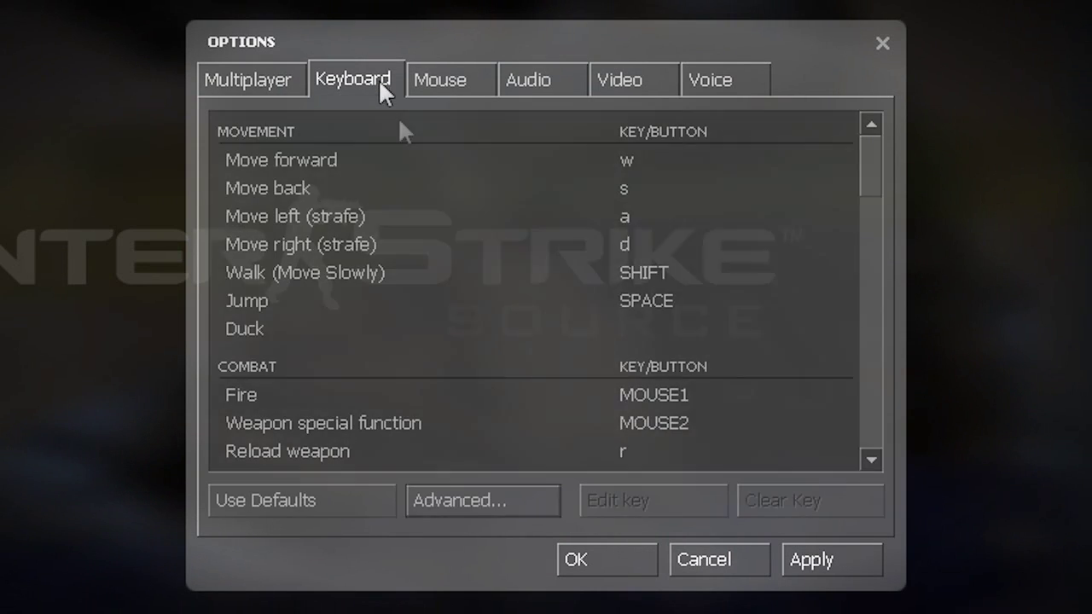
pyautogui.click(431, 505)
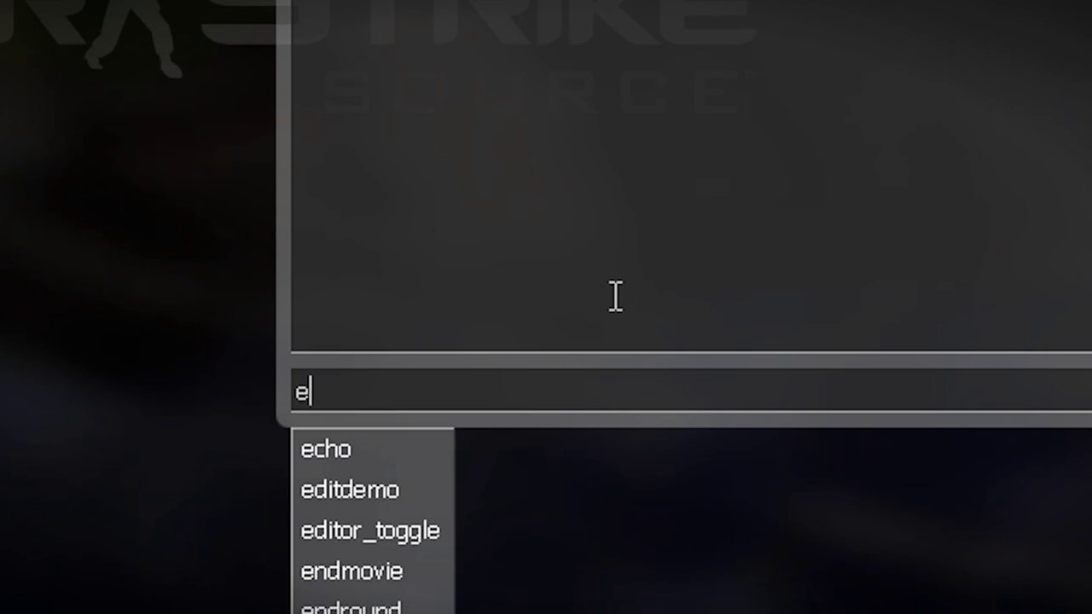
pyautogui.write('xec xenomo')
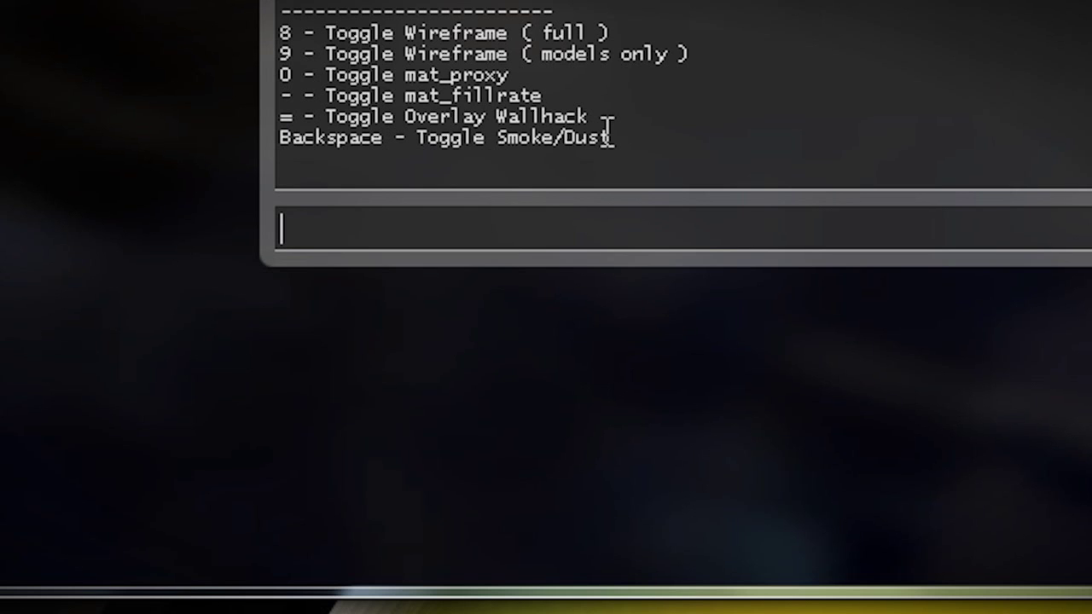
# Browse the playdemo suggestions in the console, then bring up the Demo Playback panel with F8 and Shift+F2
pyautogui.write('playdemo')
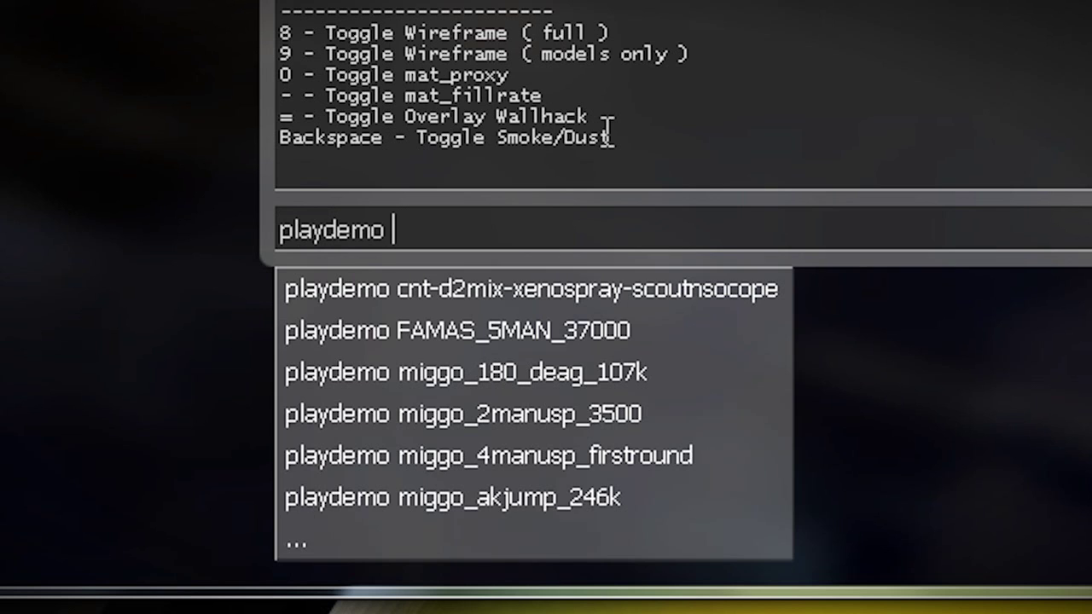
pyautogui.press('Down')
pyautogui.press('Down')
pyautogui.press('Down')
pyautogui.press('Down')
pyautogui.press('Down')
pyautogui.press('Down')
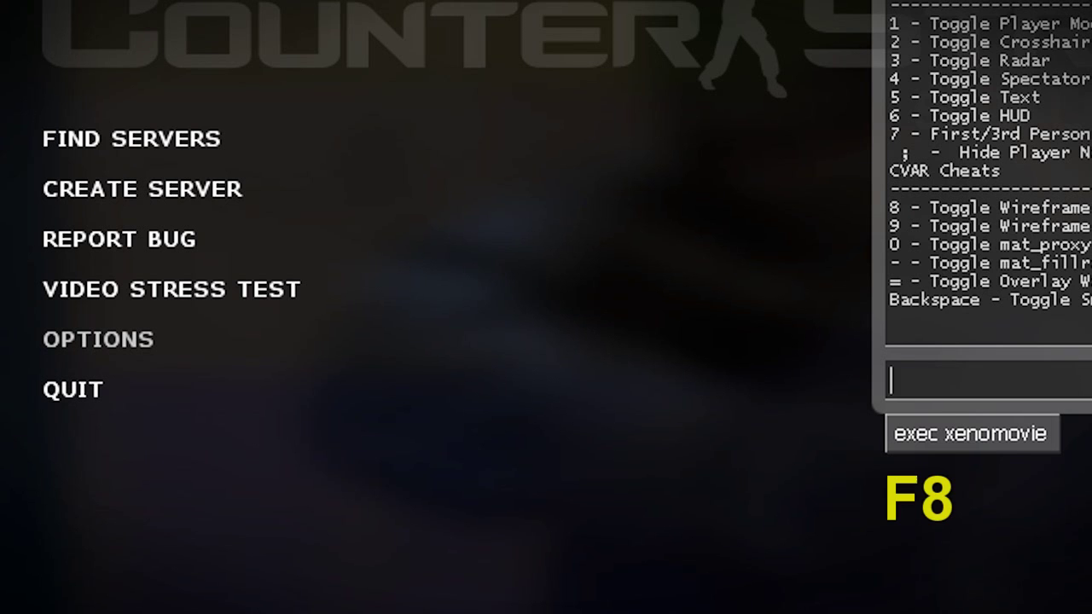
pyautogui.press('F8')
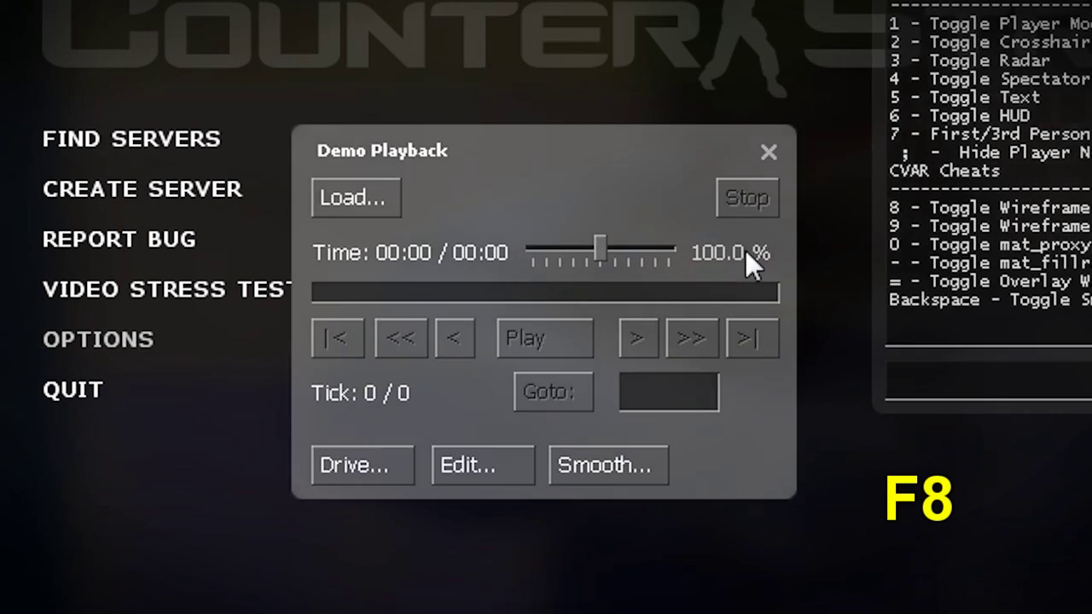
pyautogui.click(768, 153)
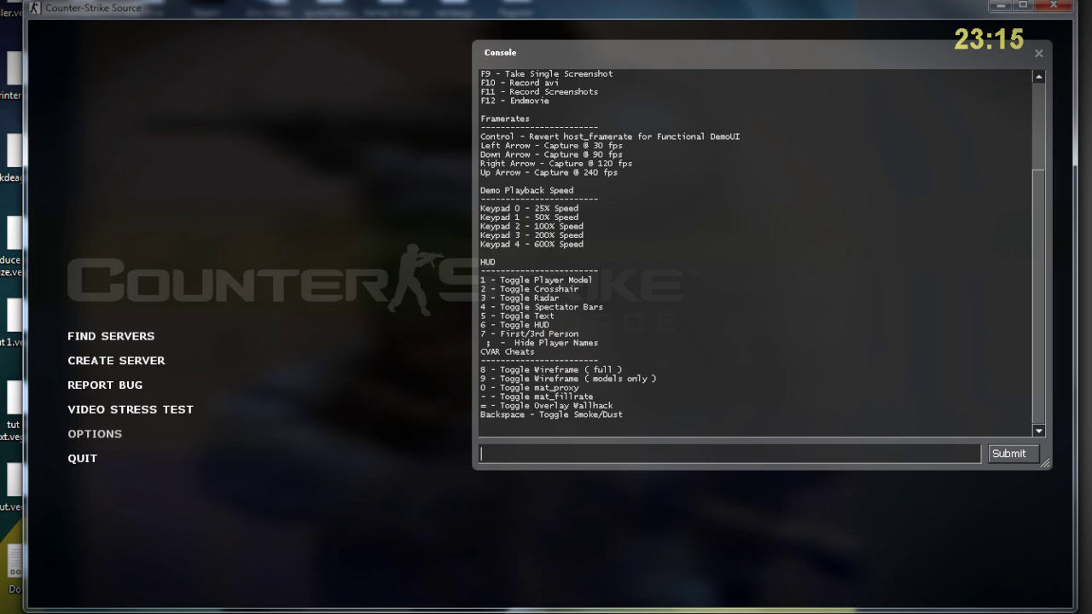
pyautogui.hotkey('shift', 'F2')
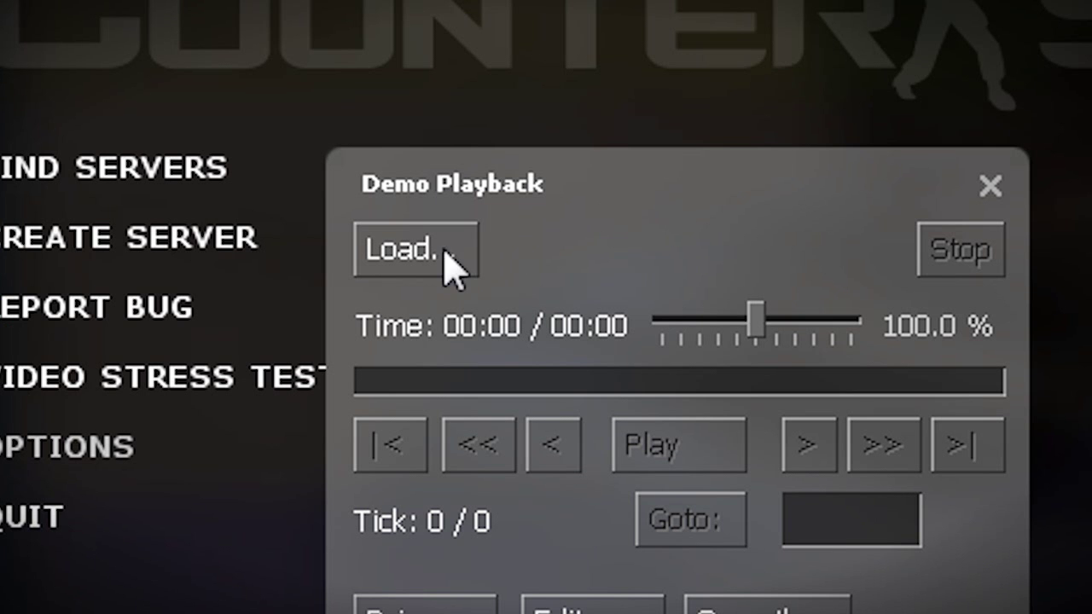
# Load and play the MORTON-scoutnoscopeGap-214500.dem demo, widening the Name column to find it
pyautogui.click(229, 367)
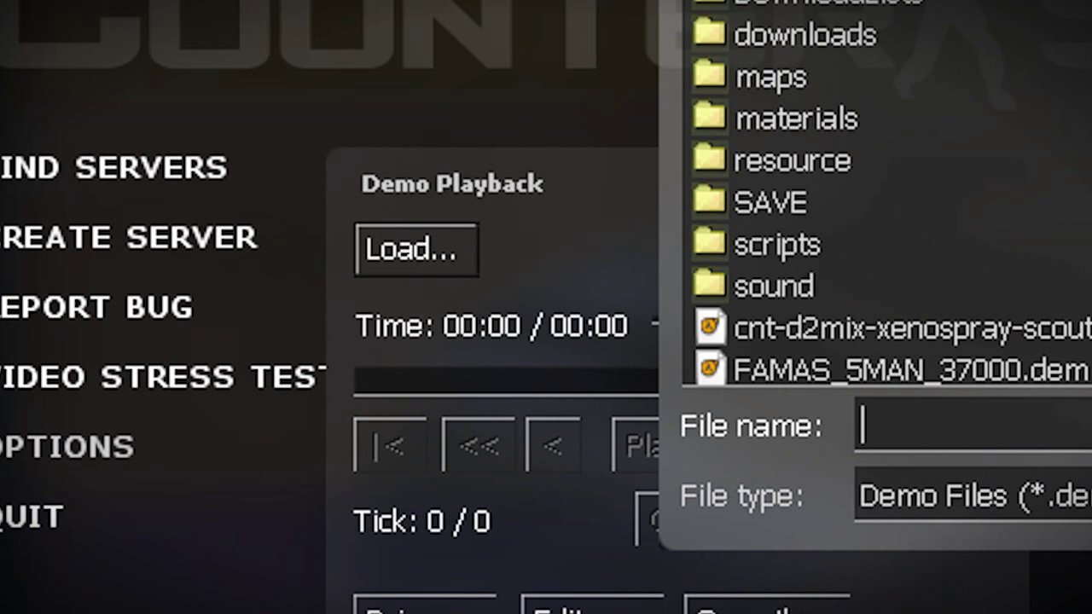
pyautogui.scroll(-3, 887, 205)
pyautogui.click(805, 198)
pyautogui.scroll(-2, 501, 381)
pyautogui.click(452, 352)
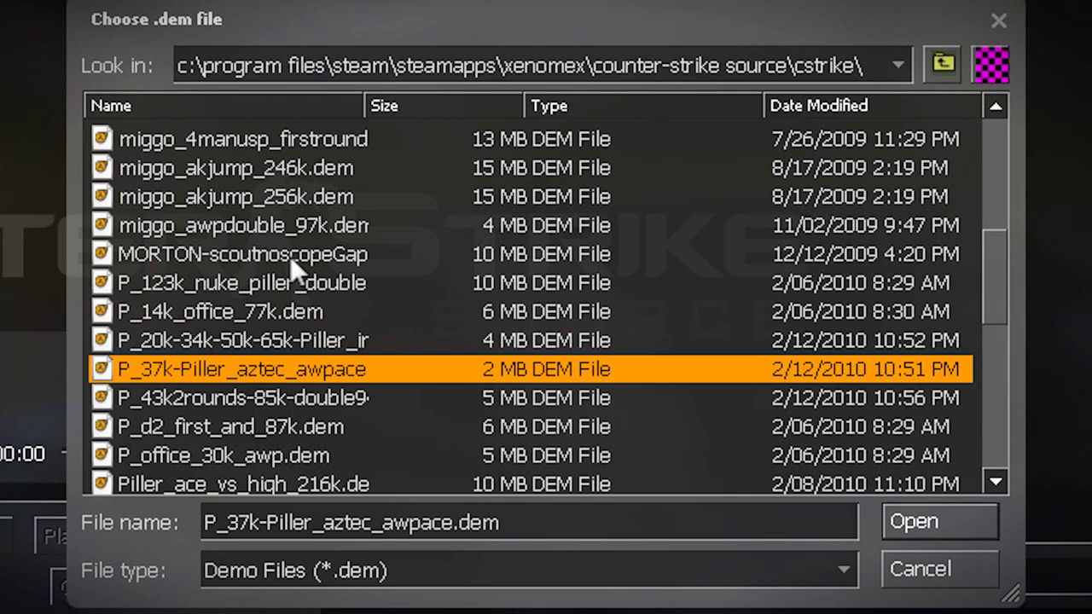
pyautogui.moveTo(366, 106); pyautogui.dragTo(471, 105)
pyautogui.click(375, 266)
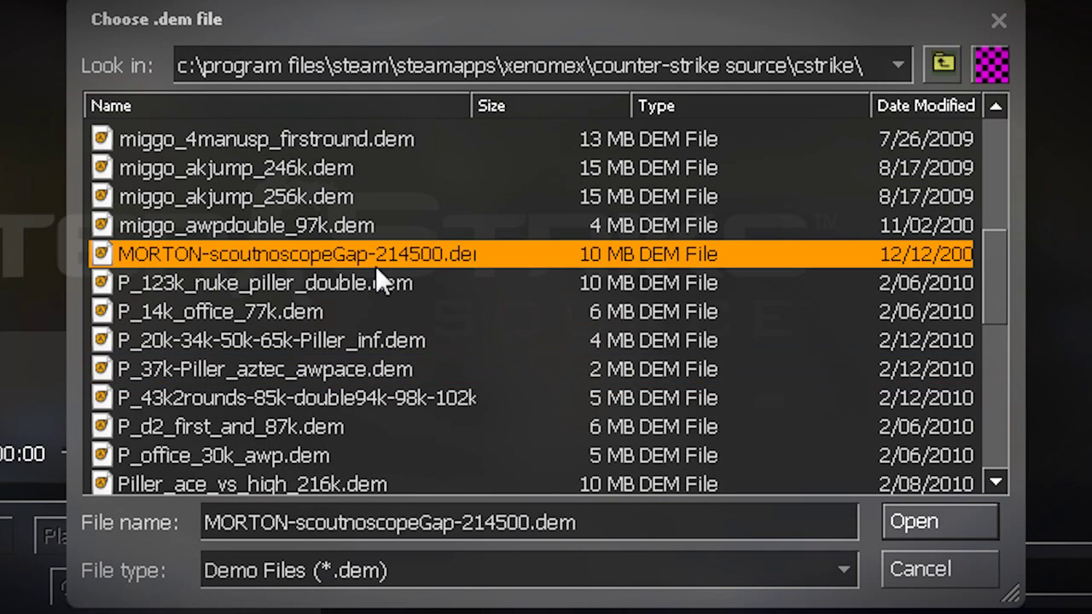
pyautogui.doubleClick(443, 254)
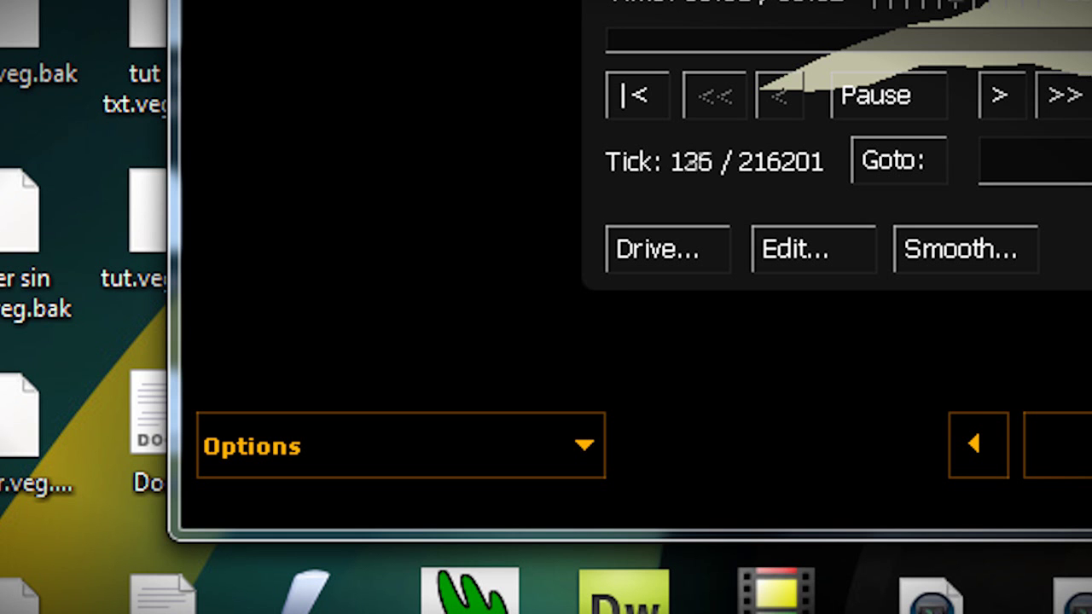
# Close the spectator bar, pause the demo and jump it to tick 214500
pyautogui.click(327, 439)
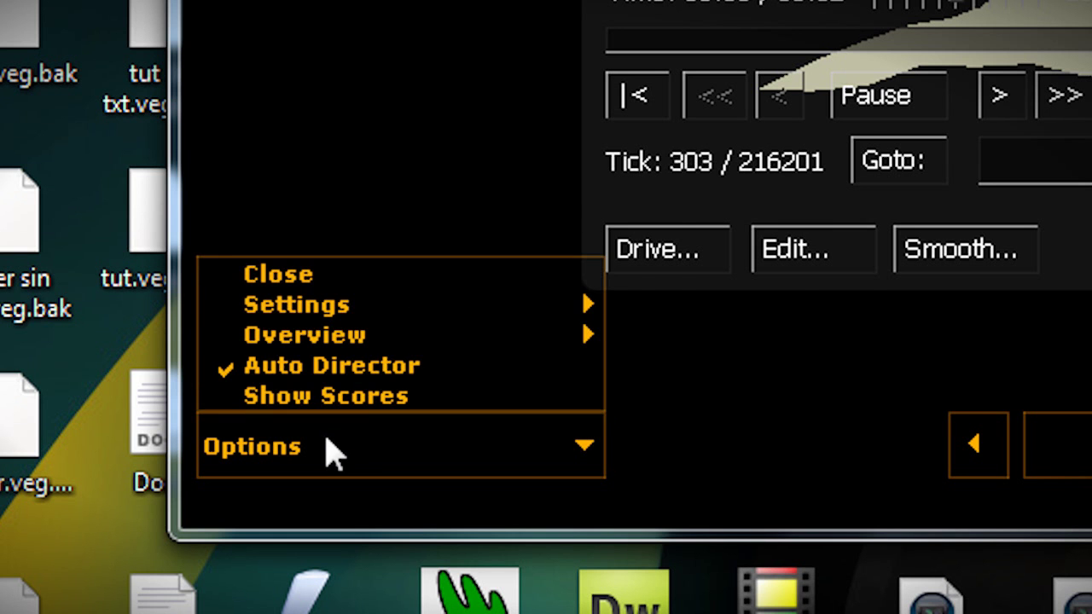
pyautogui.click(350, 273)
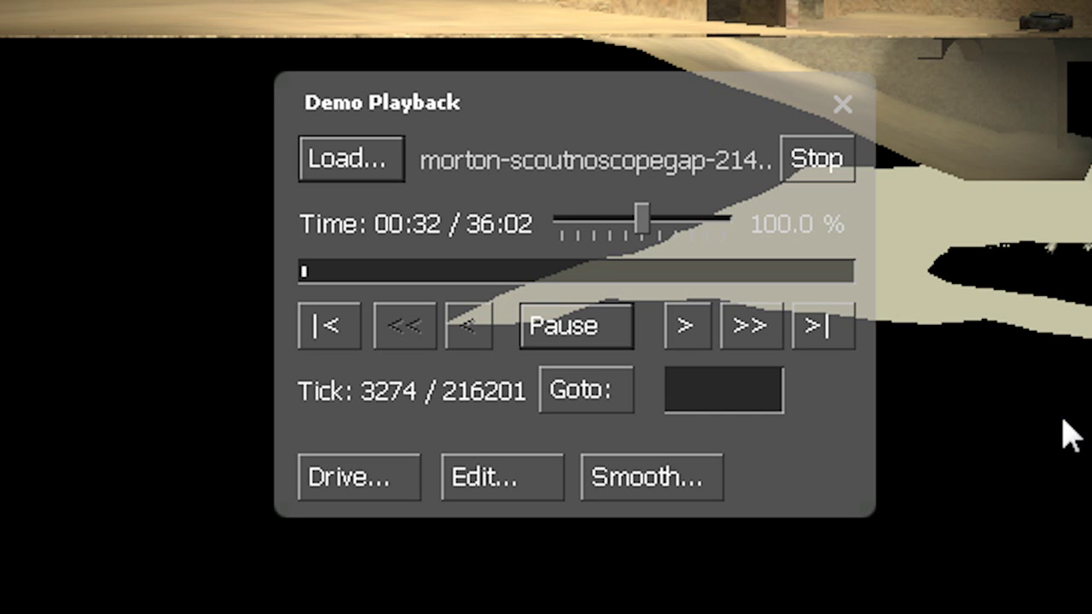
pyautogui.write('214500')
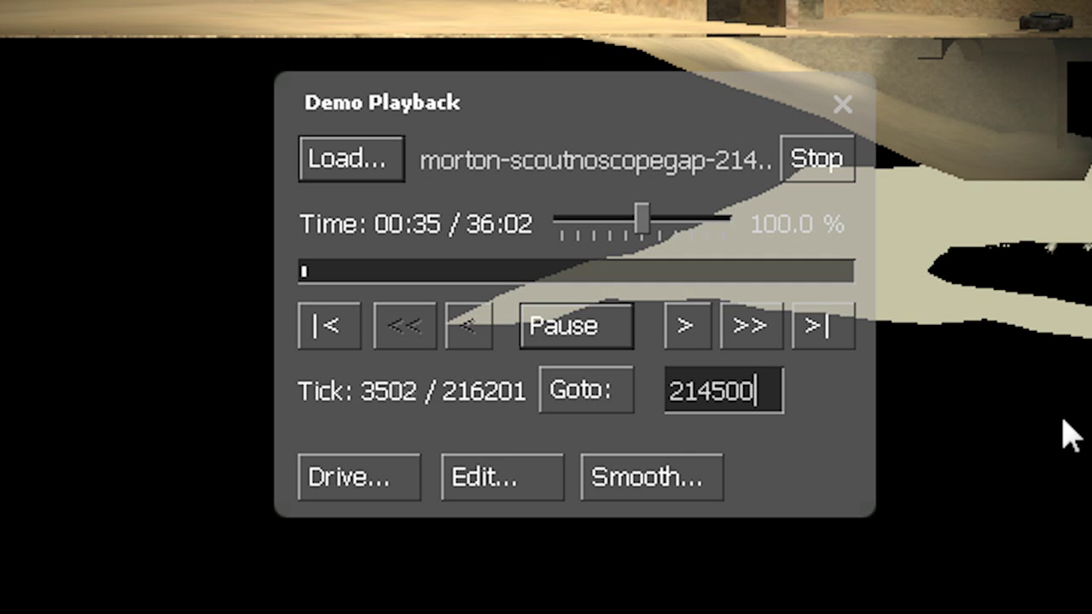
pyautogui.click(594, 338)
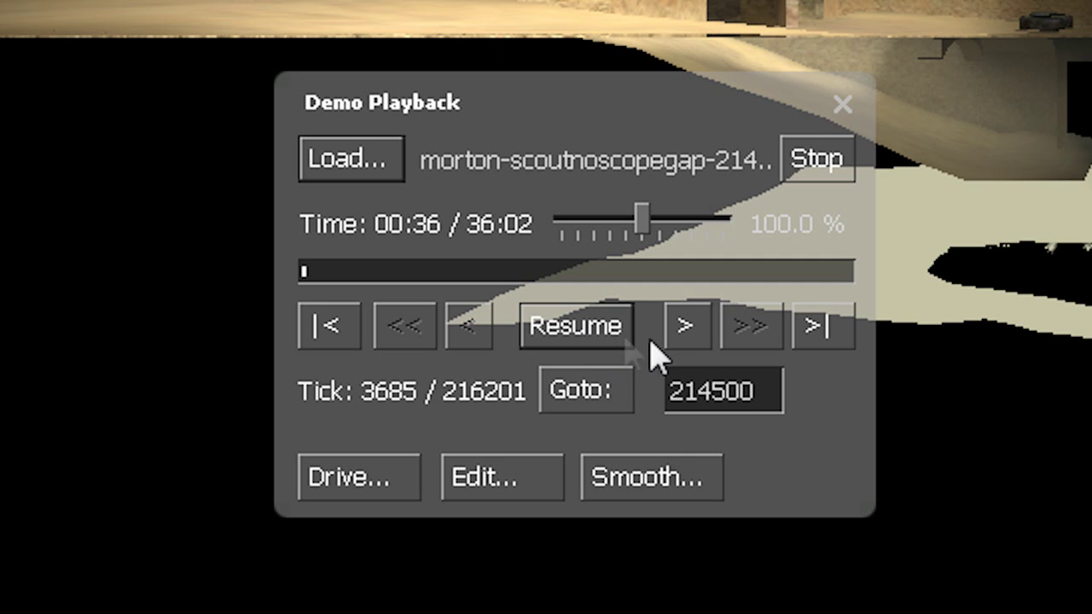
pyautogui.click(609, 390)
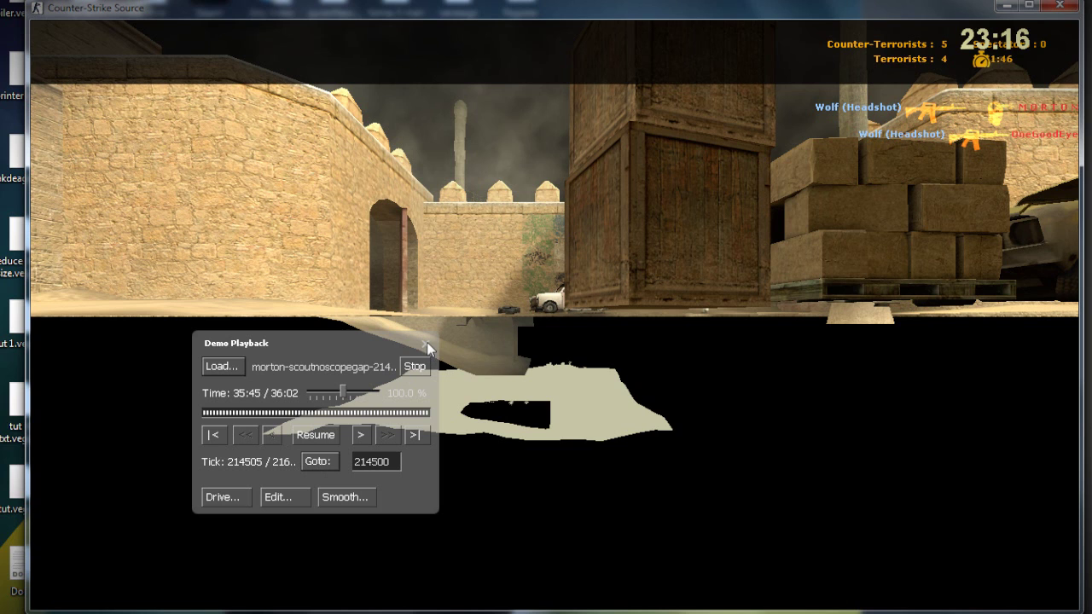
# Hide the Demo Playback panel so the paused scene renders, then reopen it with Shift+F2
pyautogui.click(429, 344)
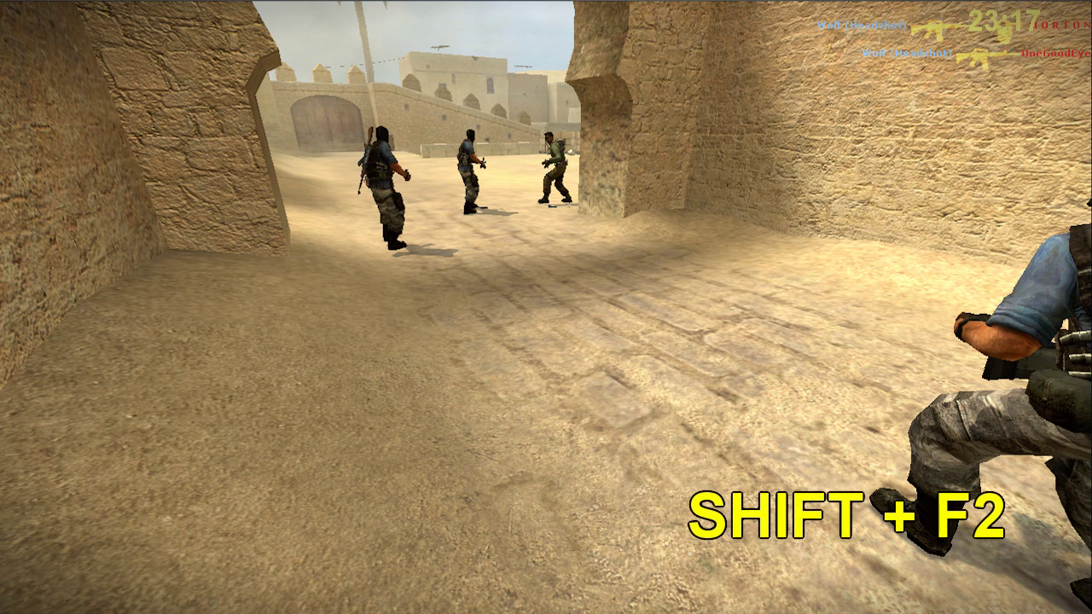
pyautogui.hotkey('shift', 'F2')
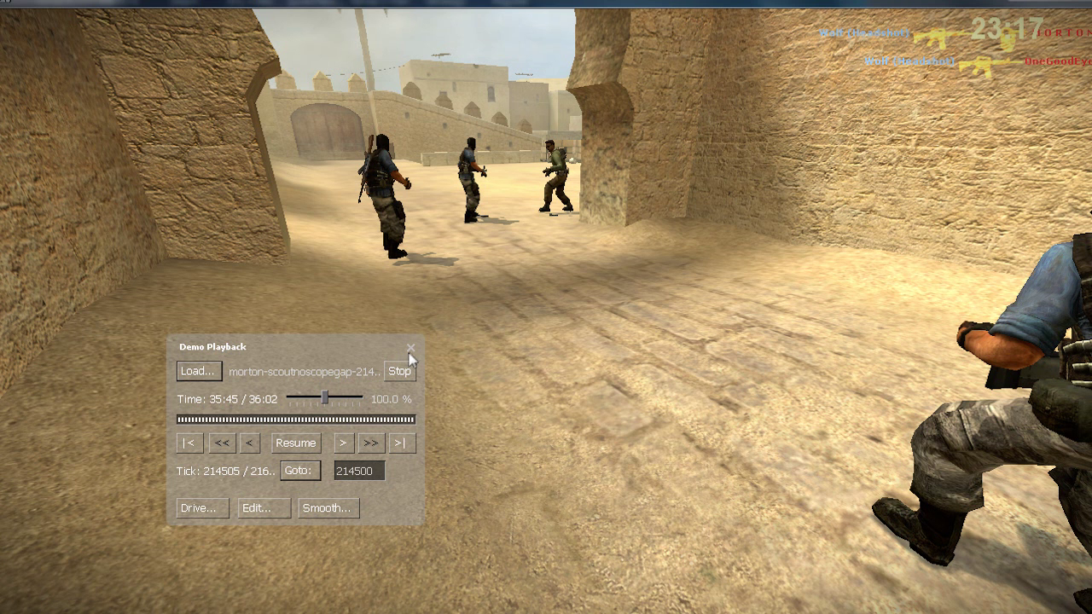
# Close the playback panel and set host_framerate to 500 in the console
pyautogui.click(411, 350)
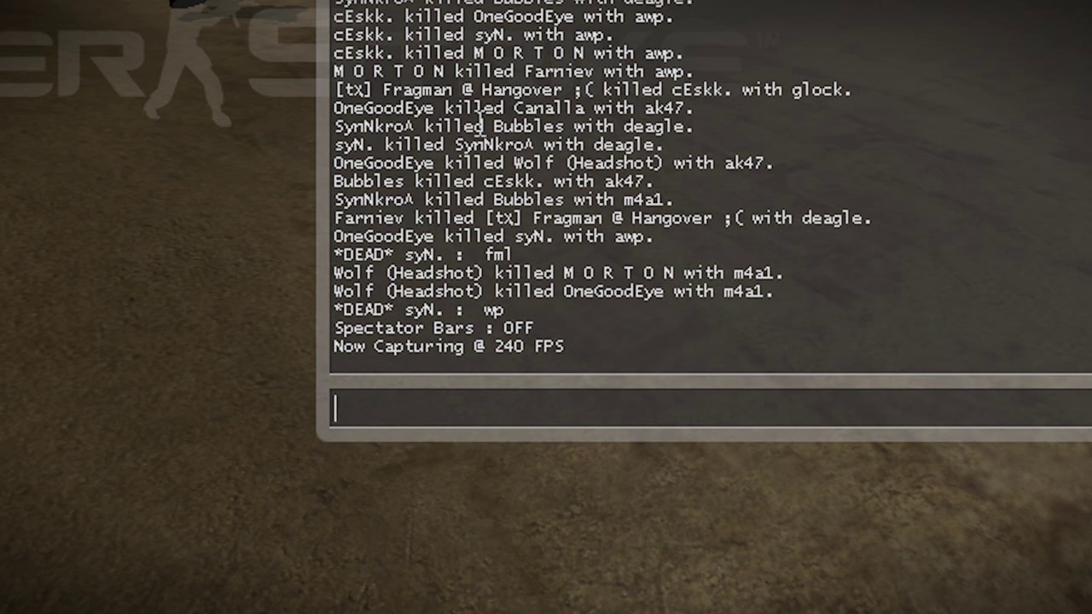
pyautogui.write('host_fra')
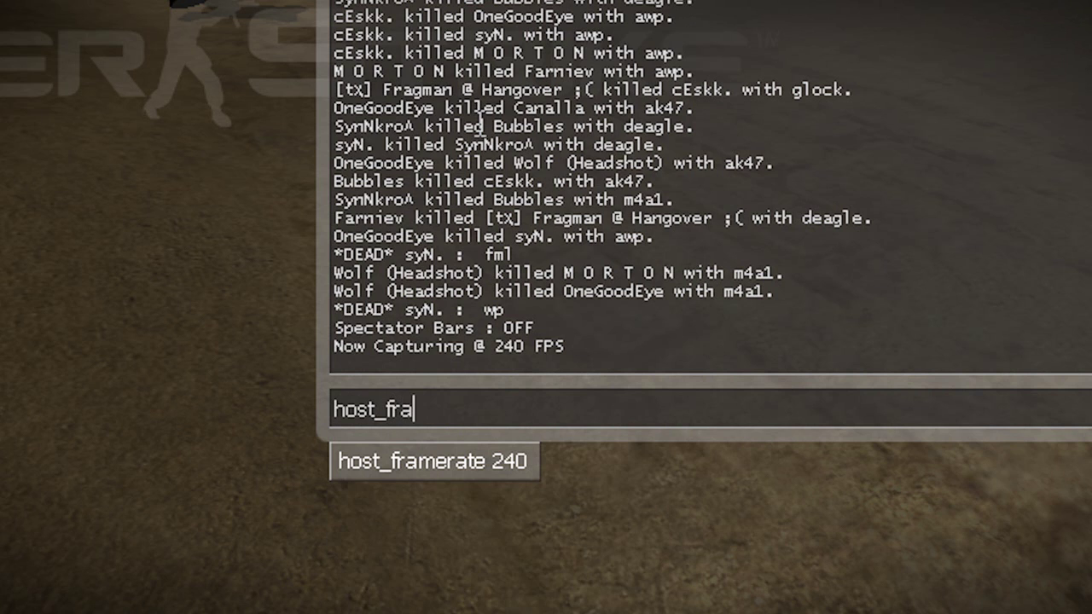
pyautogui.press('Tab')
pyautogui.write('500')
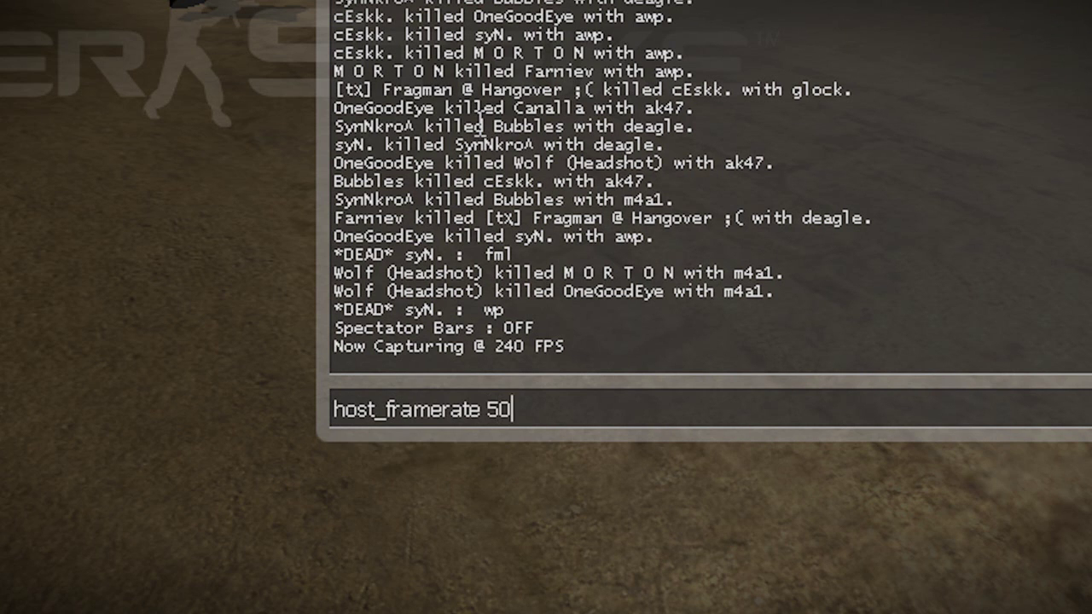
pyautogui.press('Return')
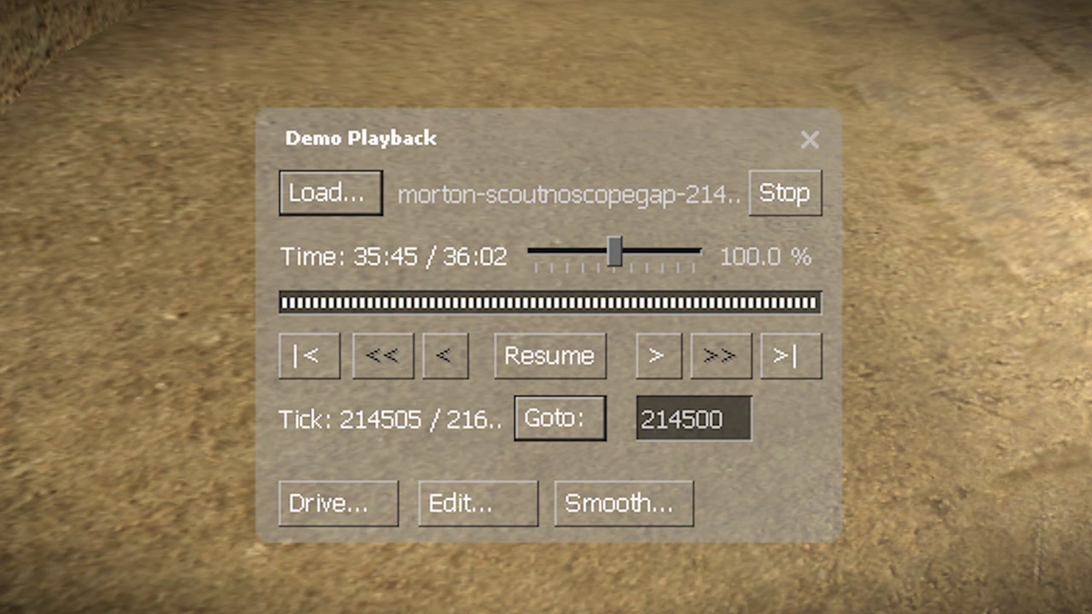
# Resume the demo, hide the playback controls, and start movie capture with the F10 key
pyautogui.click(543, 365)
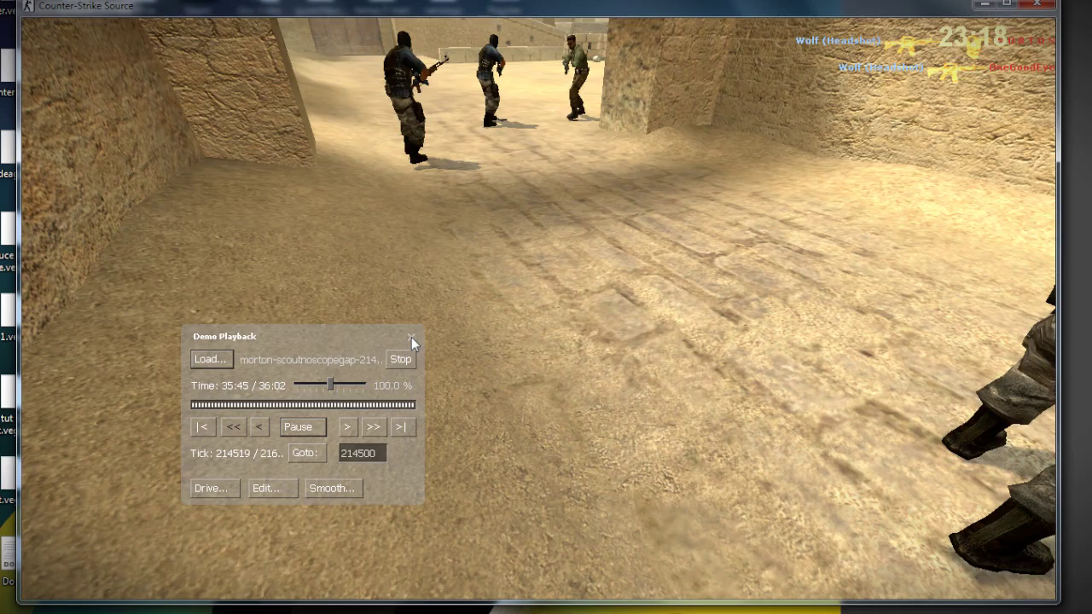
pyautogui.click(807, 140)
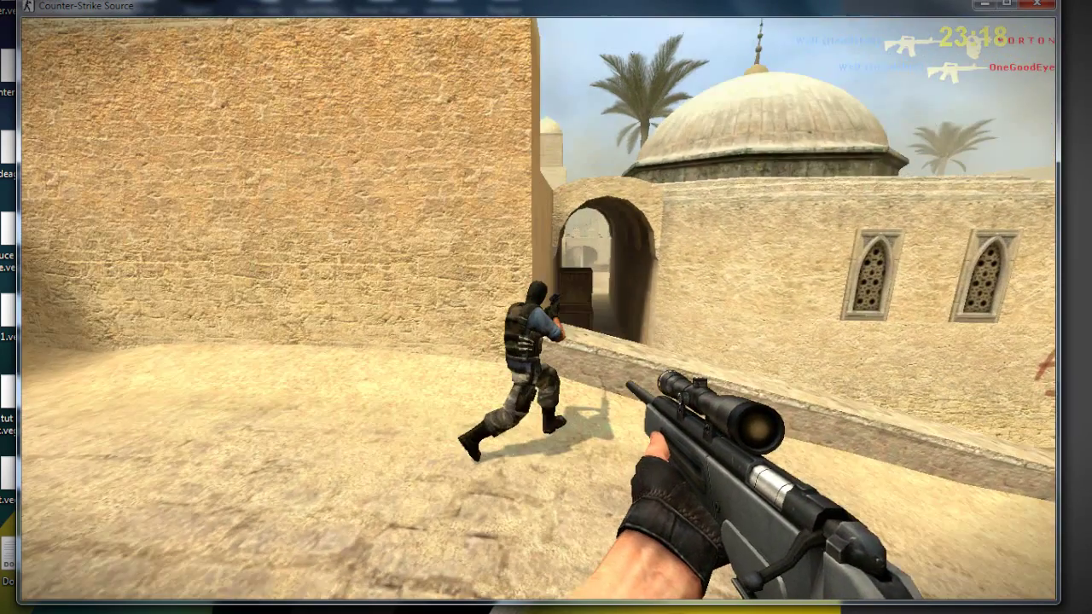
pyautogui.press('d')
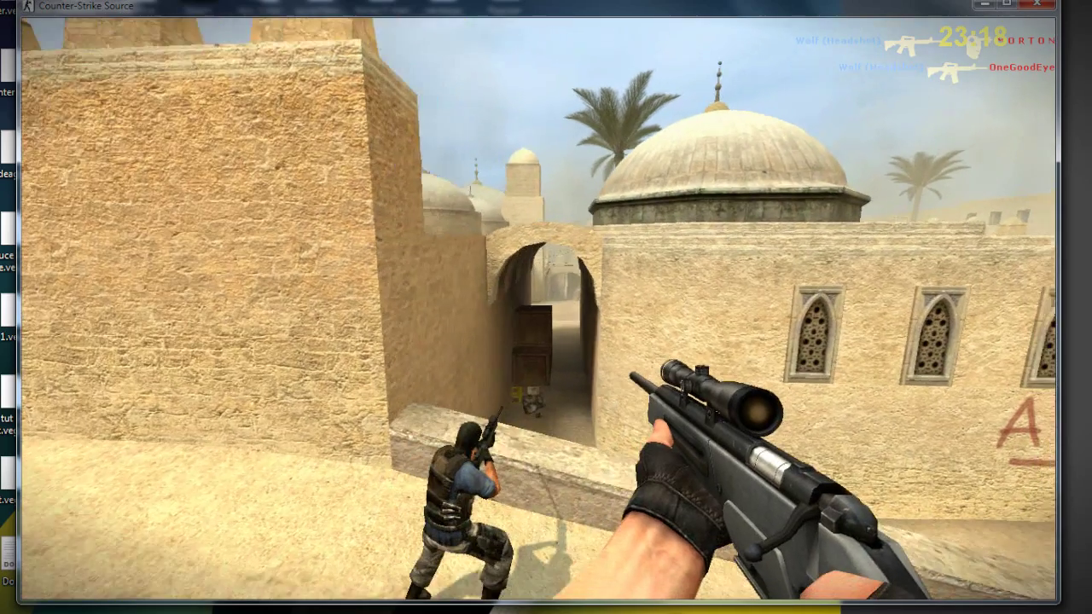
pyautogui.press('d')
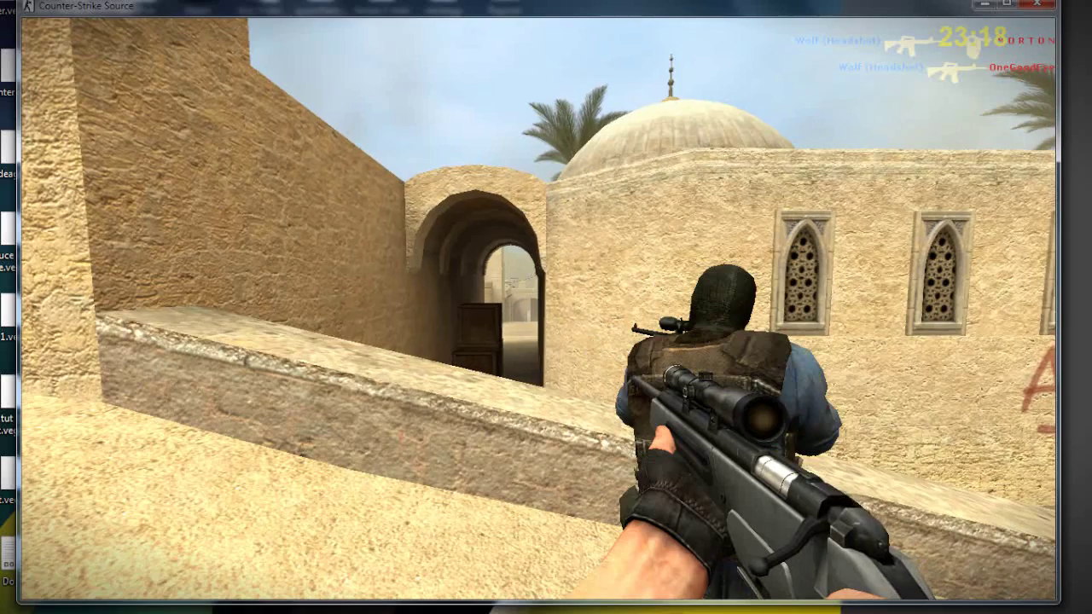
pyautogui.press('a')
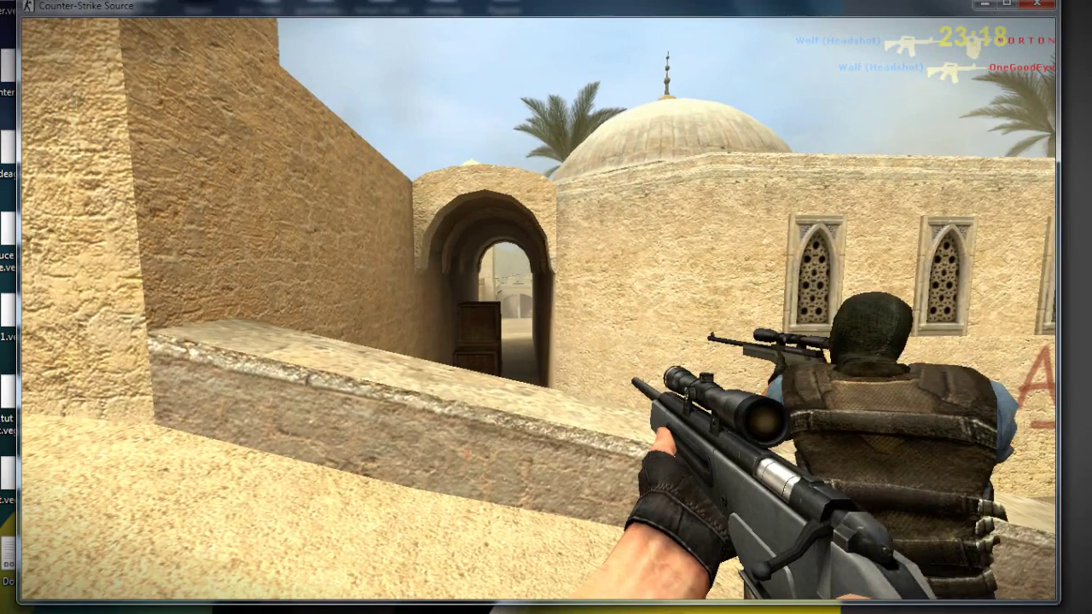
pyautogui.press('a')
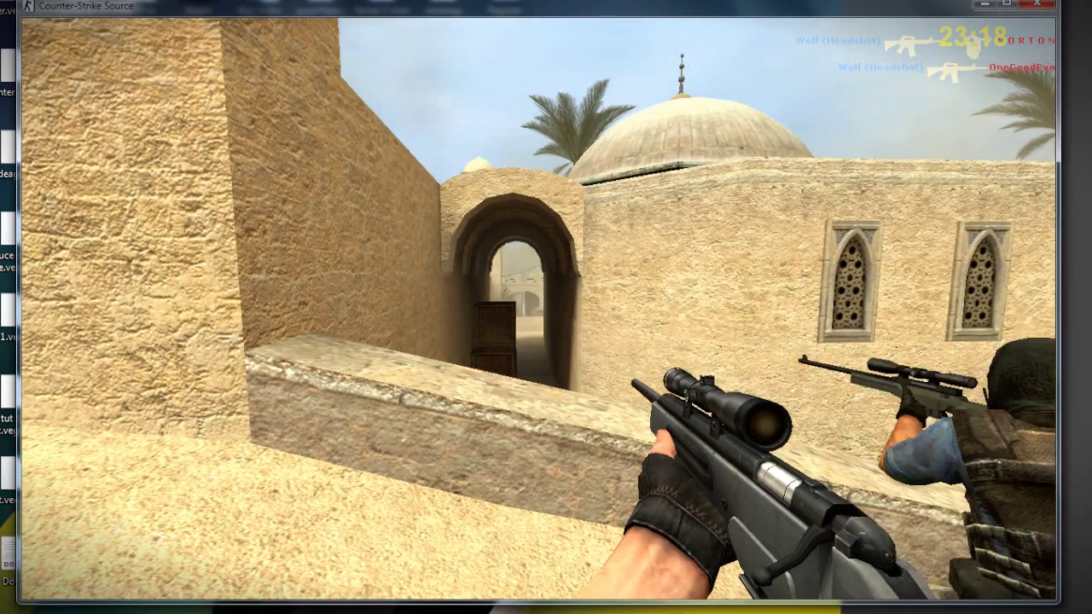
pyautogui.press('a')
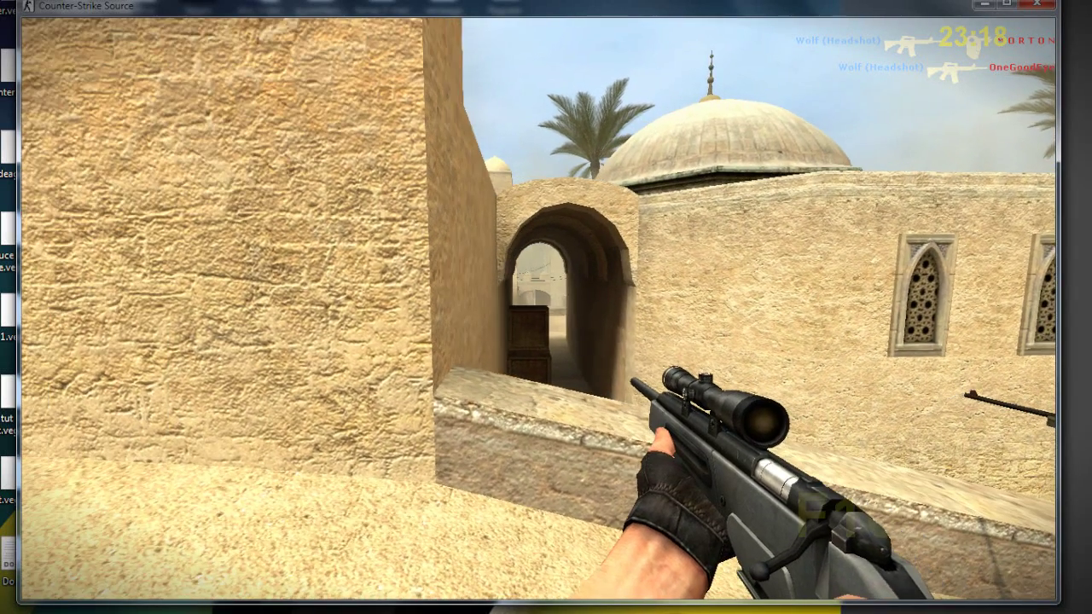
pyautogui.press('F10')
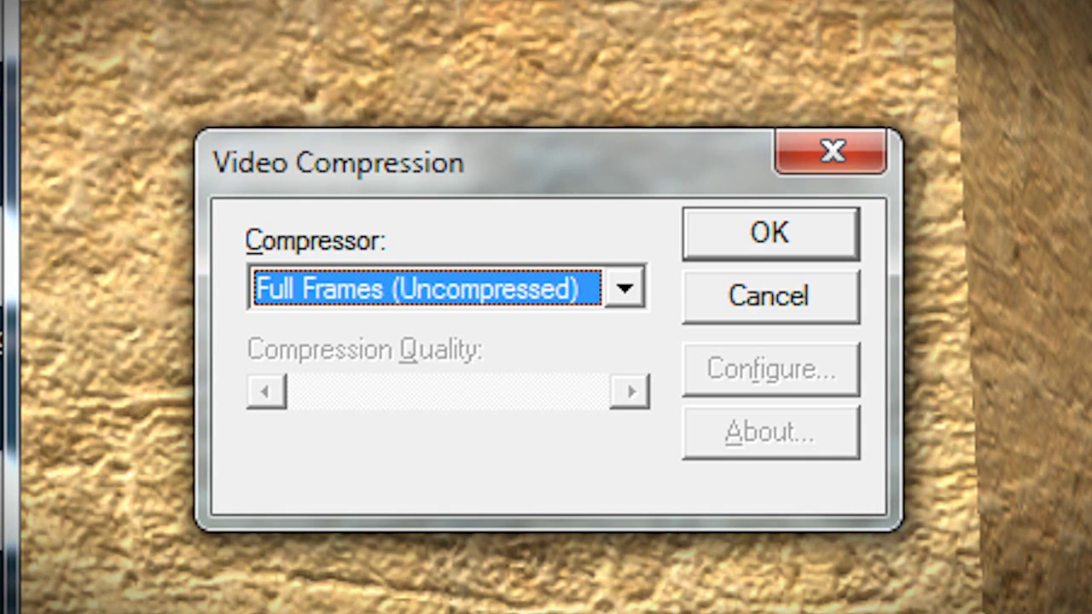
# Accept Full Frames (Uncompressed) compression and let the demo play while the first clip records
pyautogui.click(843, 250)
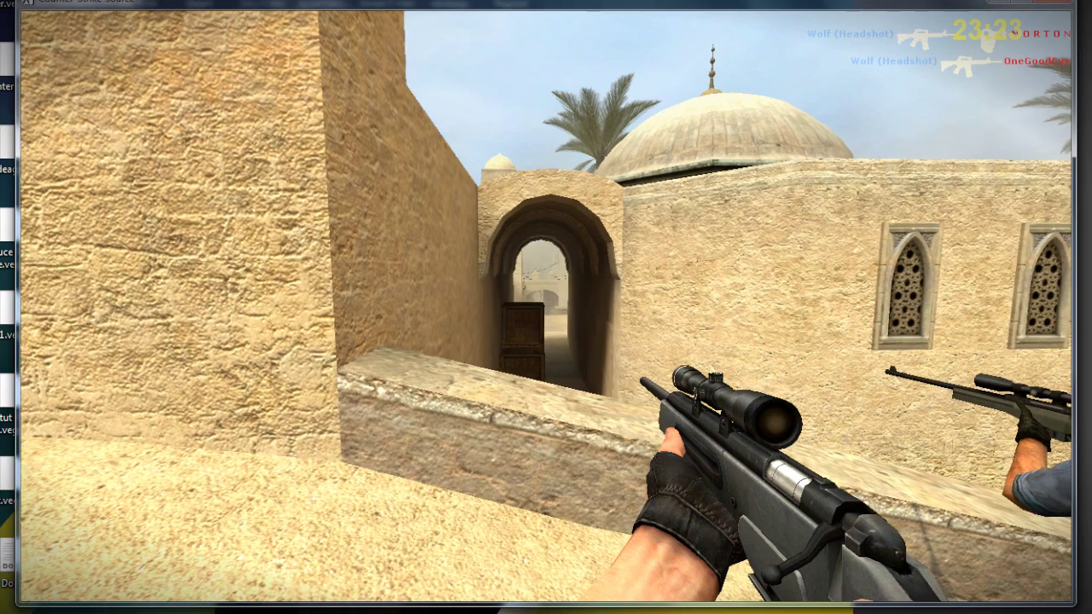
pyautogui.press('d')
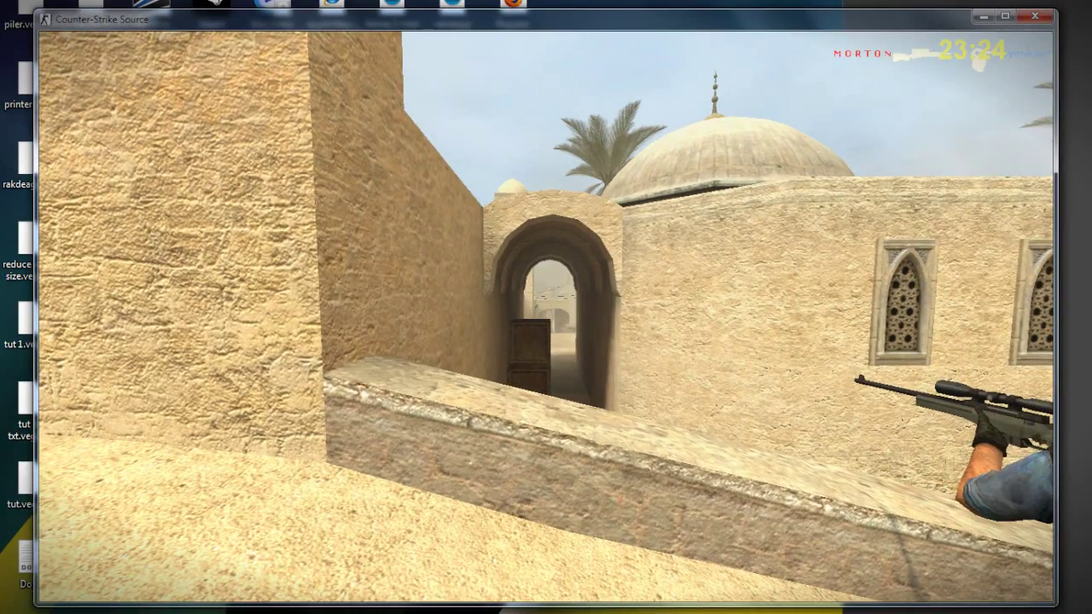
# Stop the running video capture with F12
pyautogui.press('a')
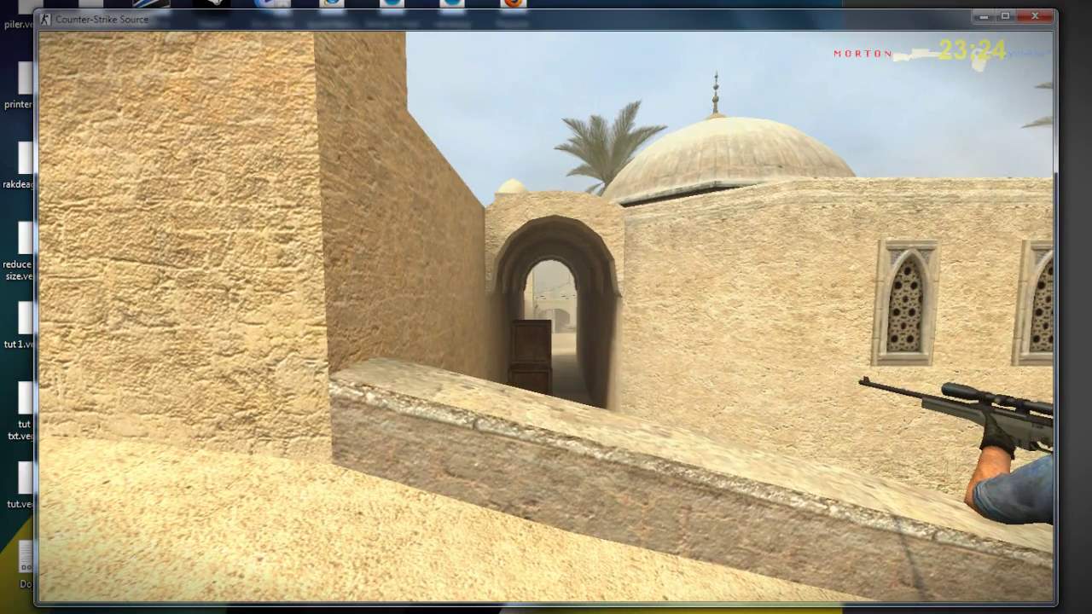
pyautogui.press('a')
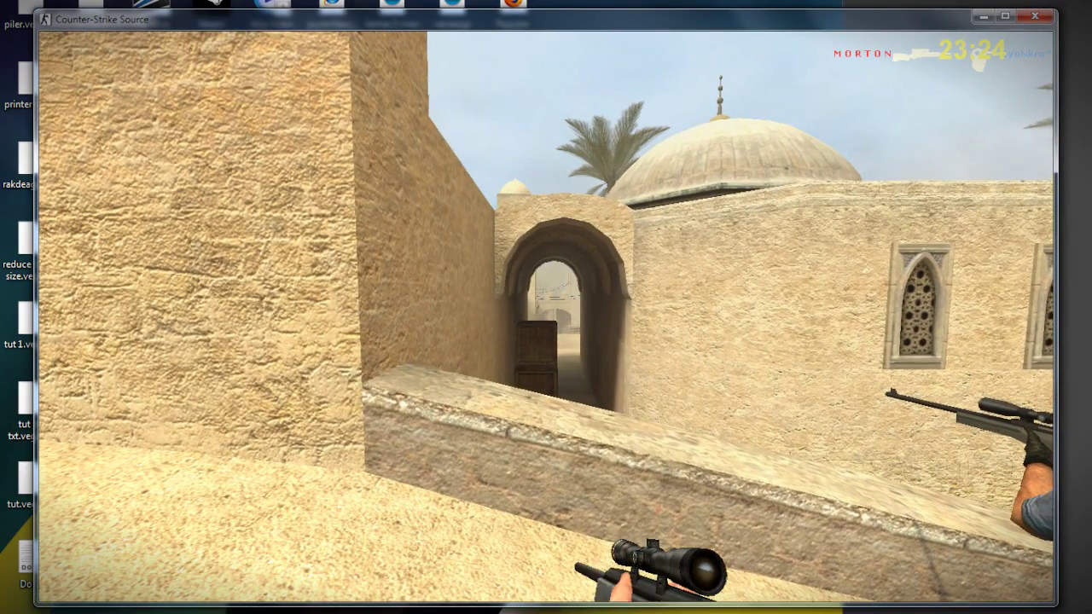
pyautogui.press('a')
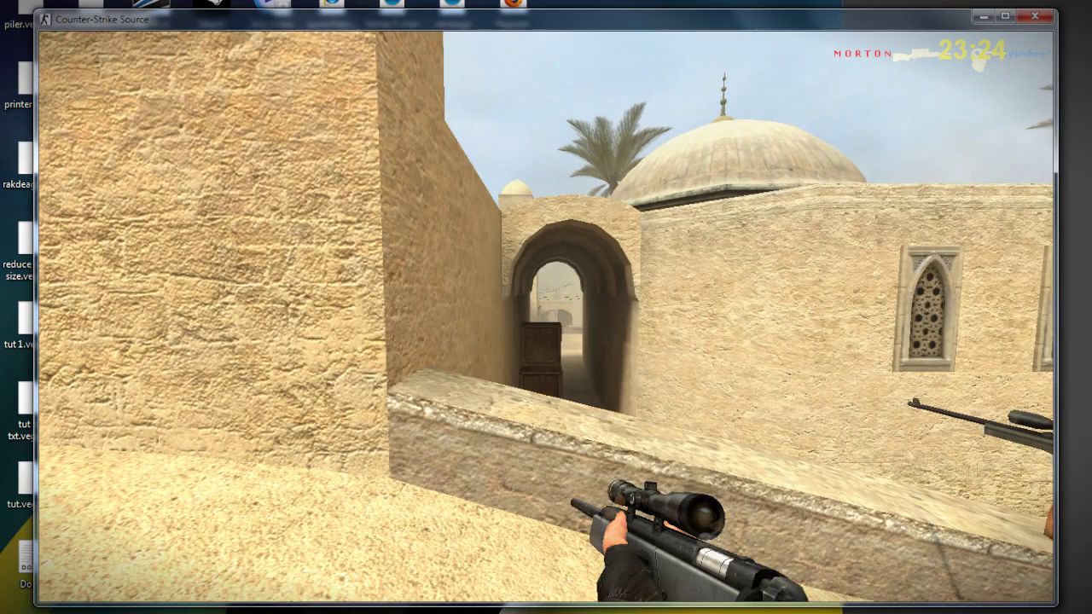
pyautogui.press('F12')
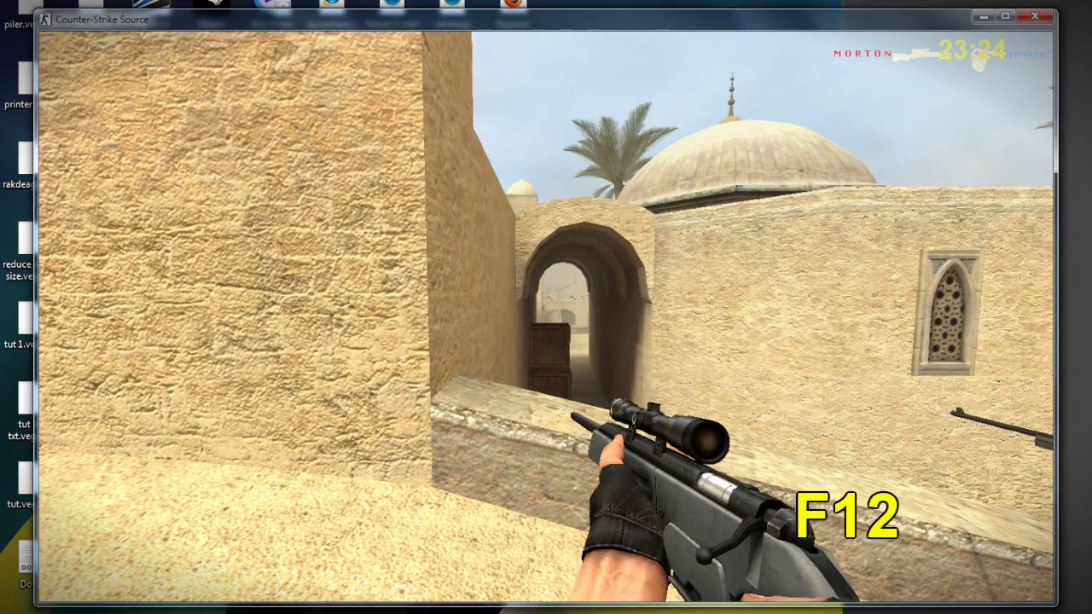
# Pause the demo playback at 35:52 of 36:02
pyautogui.press('a')
pyautogui.press('a')
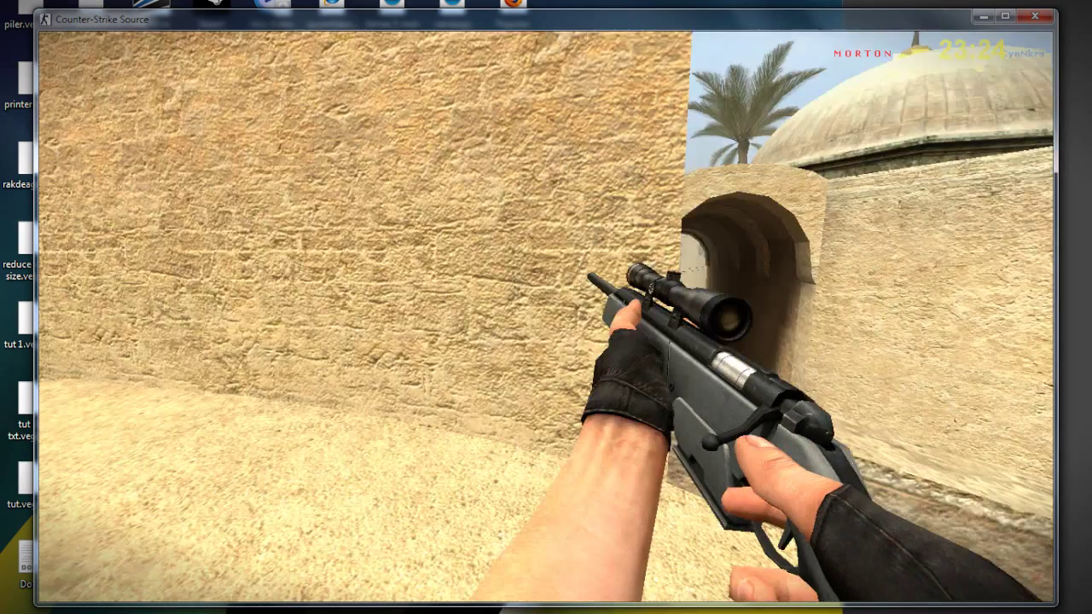
pyautogui.hotkey('shift', 'F2')
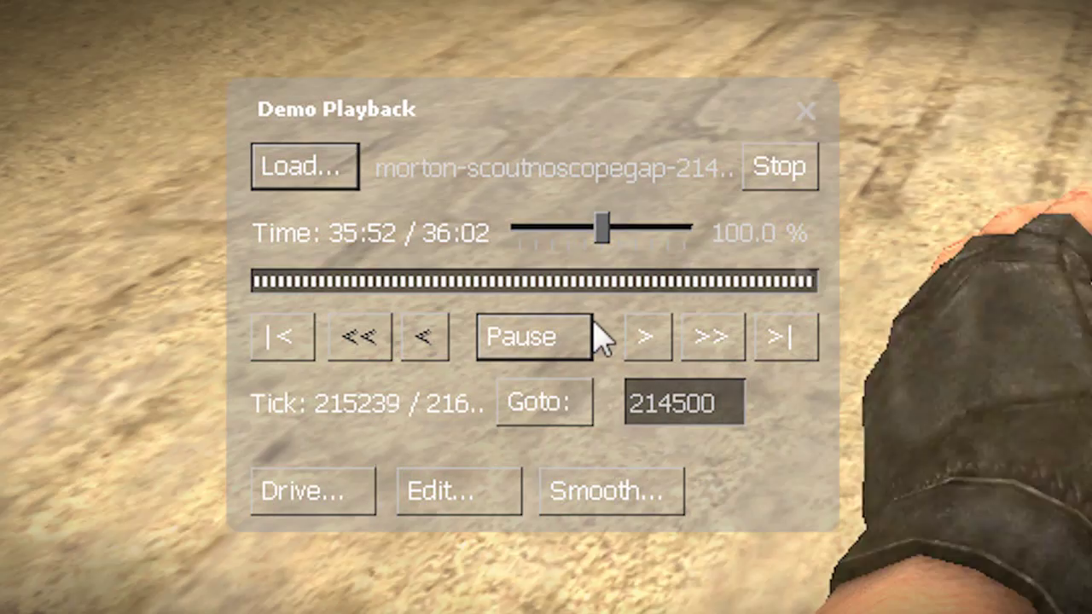
pyautogui.click(321, 435)
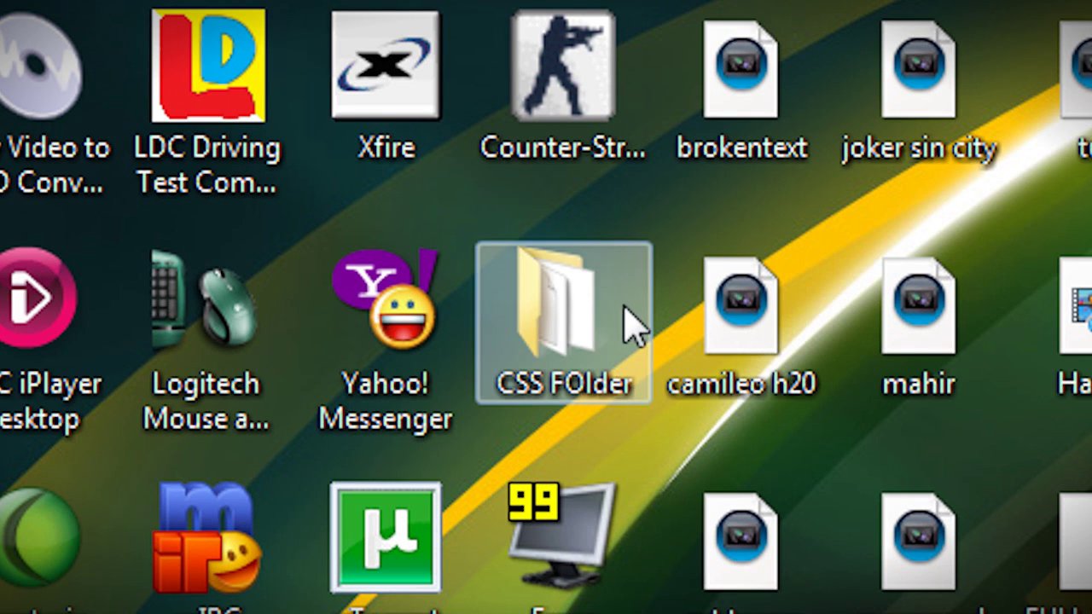
# Open the CSS FOlder game folder and select video clip a to check its 3,056,827 KB size
pyautogui.click(550, 349)
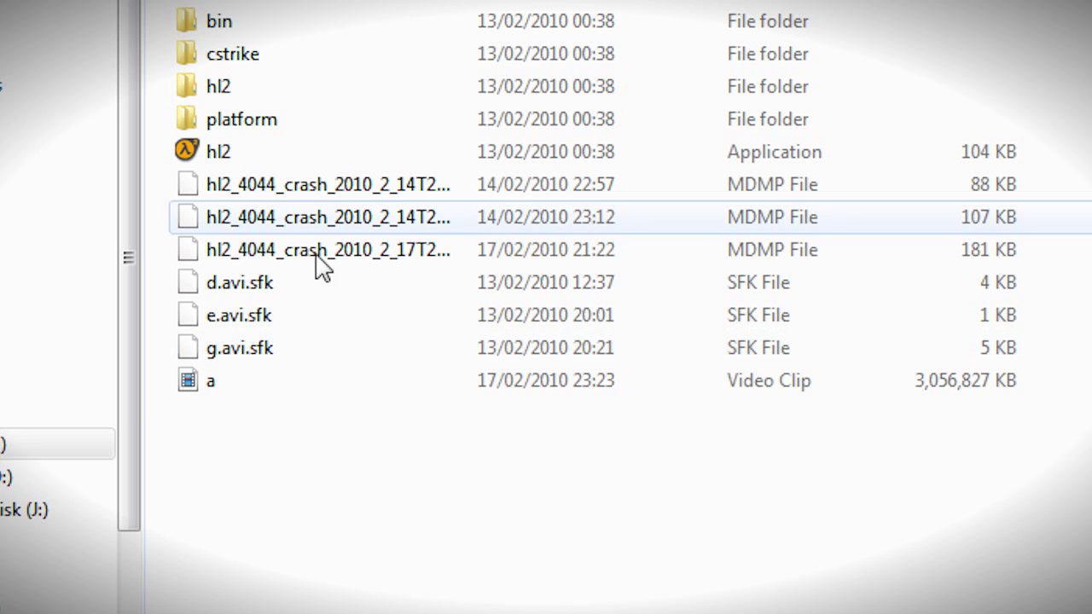
pyautogui.click(320, 381)
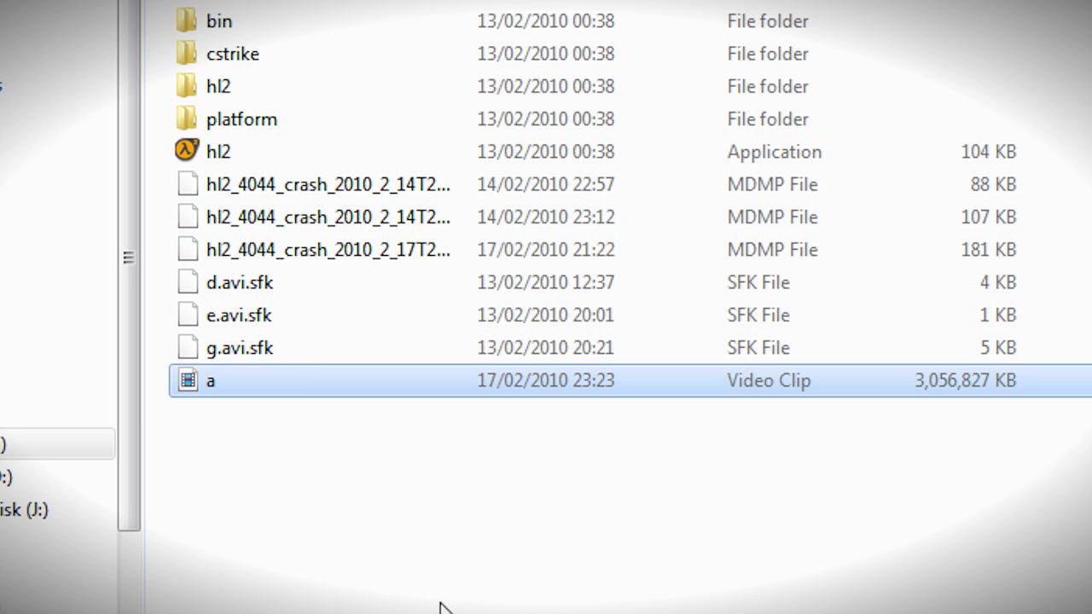
pyautogui.click(554, 503)
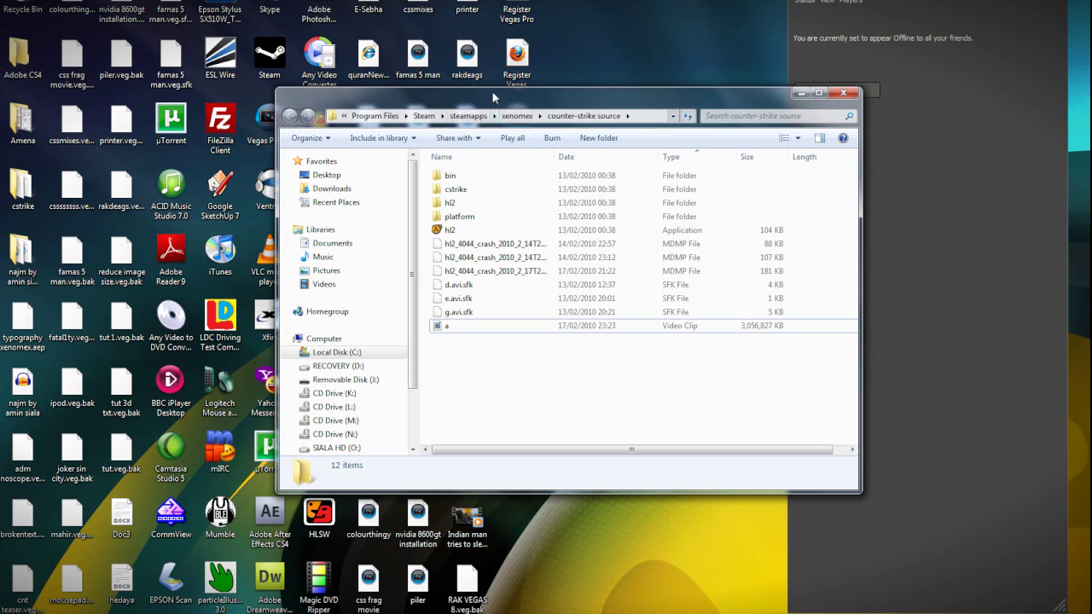
pyautogui.click(499, 375)
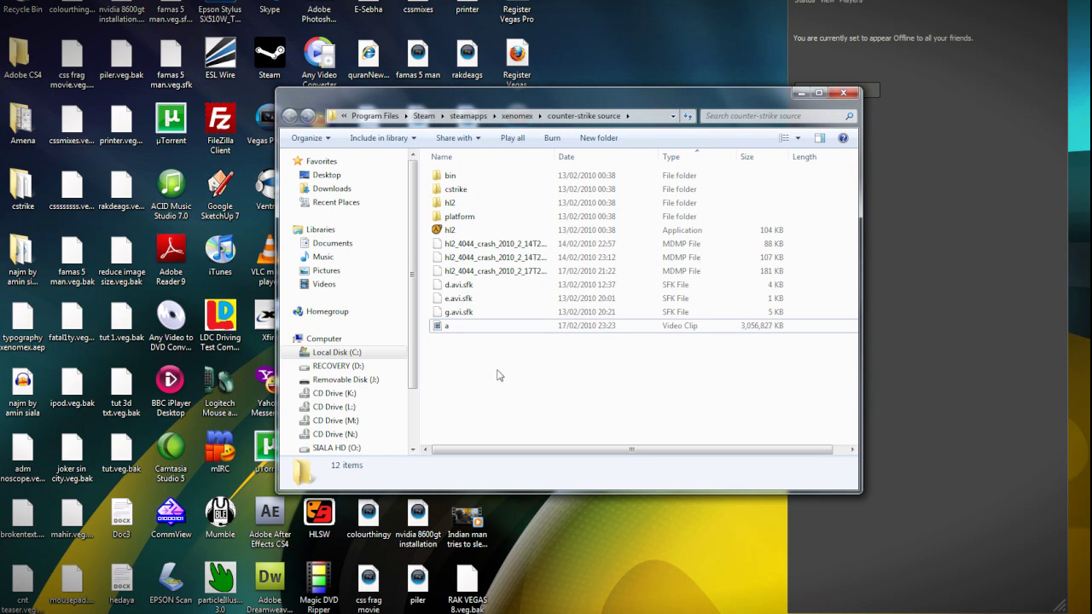
pyautogui.click(478, 328)
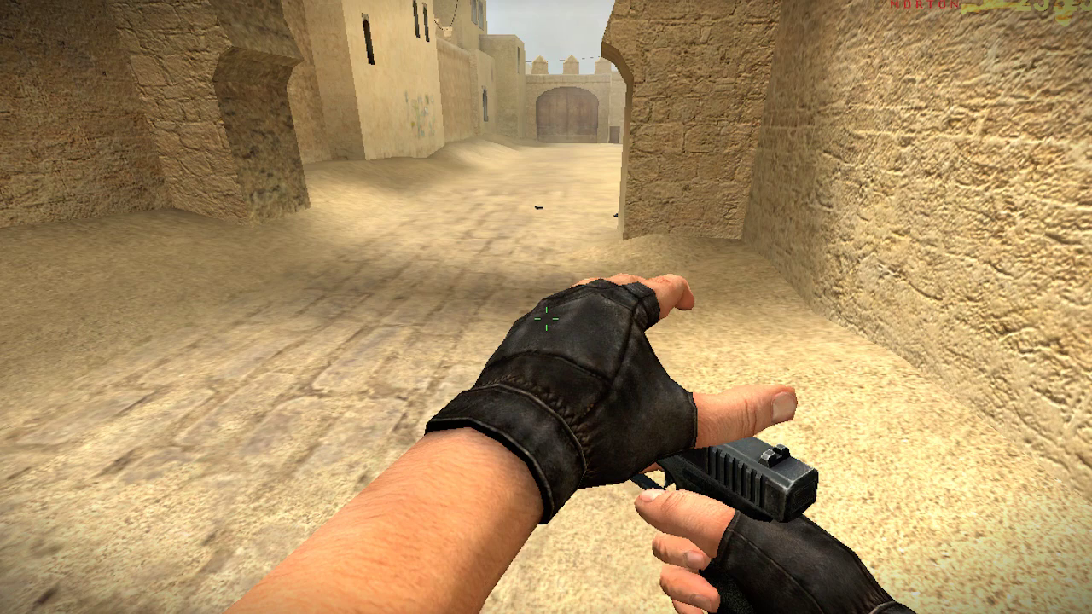
# Switch to a third-person camera on the player and resume the demo
pyautogui.press('space')
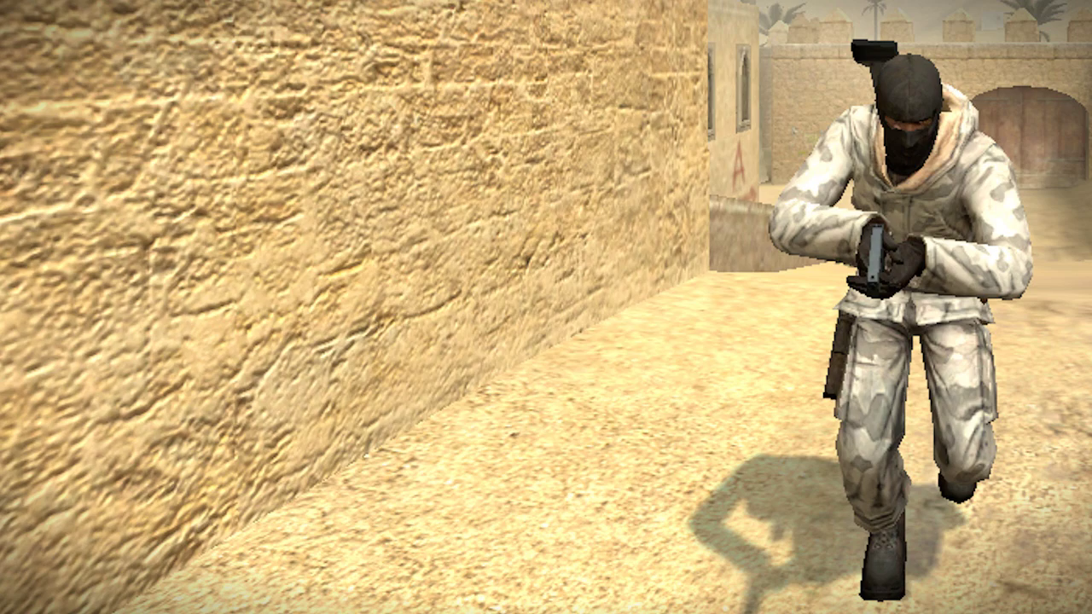
pyautogui.hotkey('shift', 'F2')
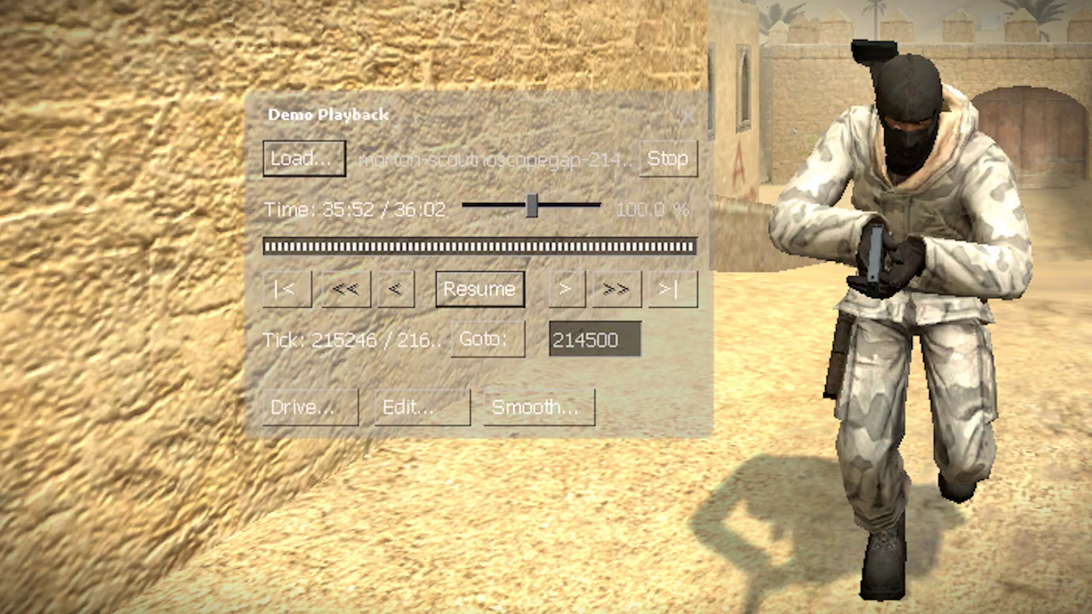
pyautogui.click(490, 290)
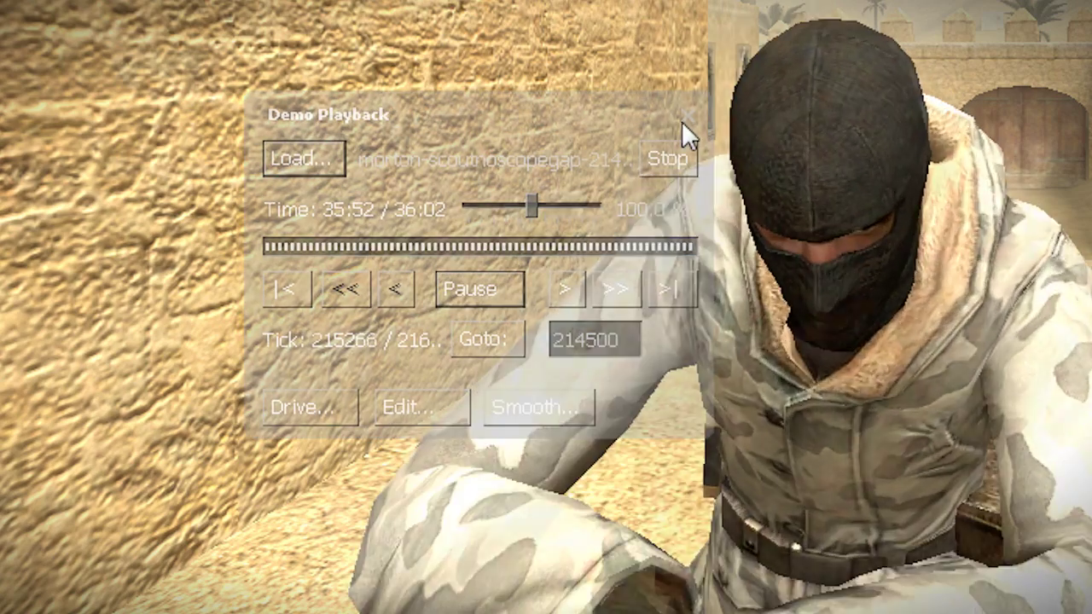
pyautogui.click(687, 116)
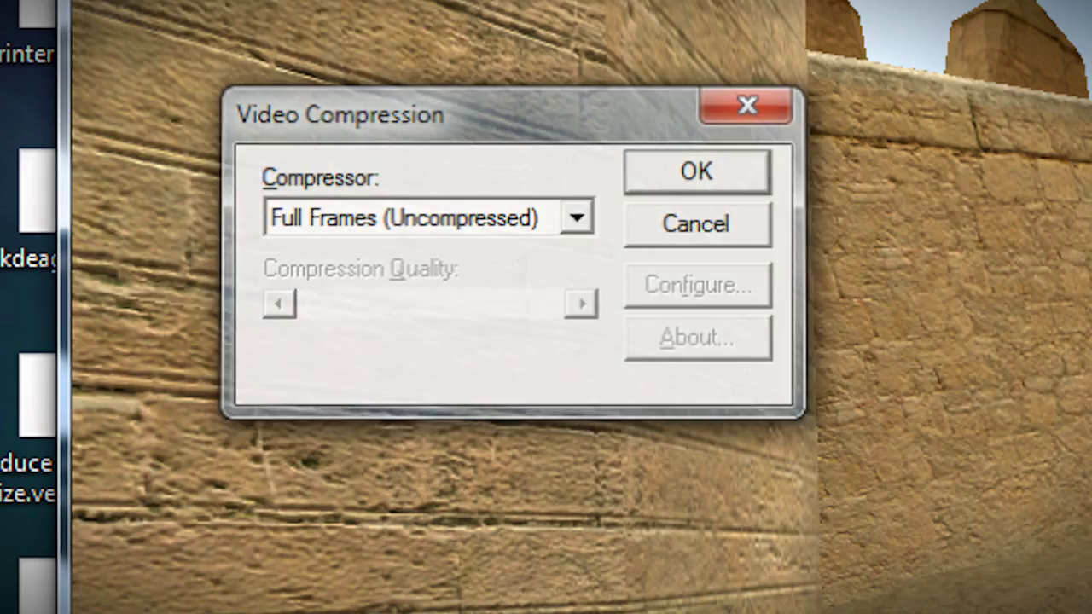
# Record clip b as Full Frames (Uncompressed) video, then pause the demo
pyautogui.click(698, 173)
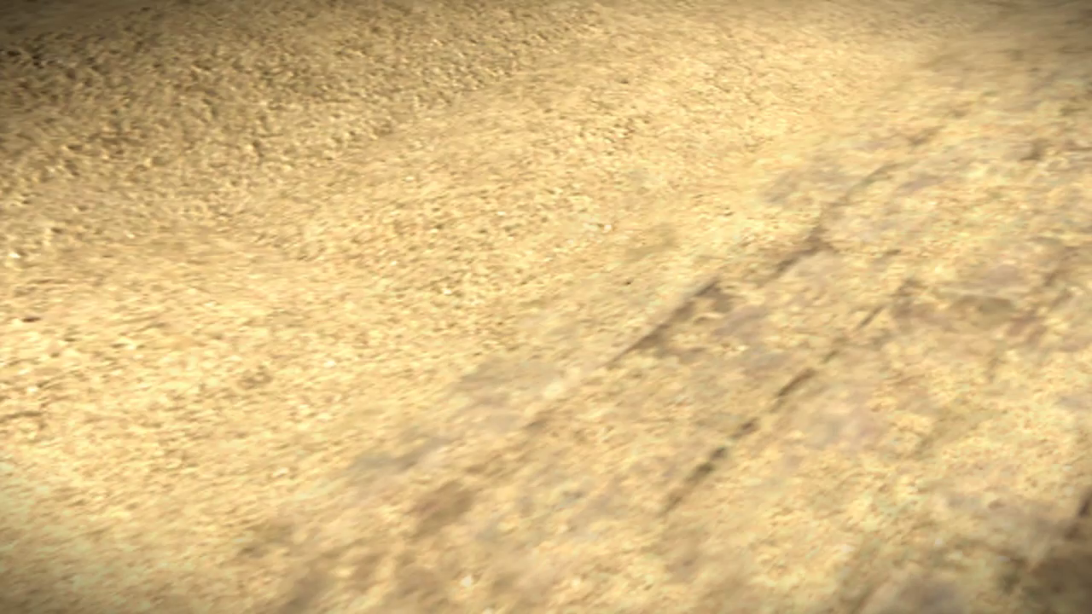
pyautogui.hotkey('shift', 'F2')
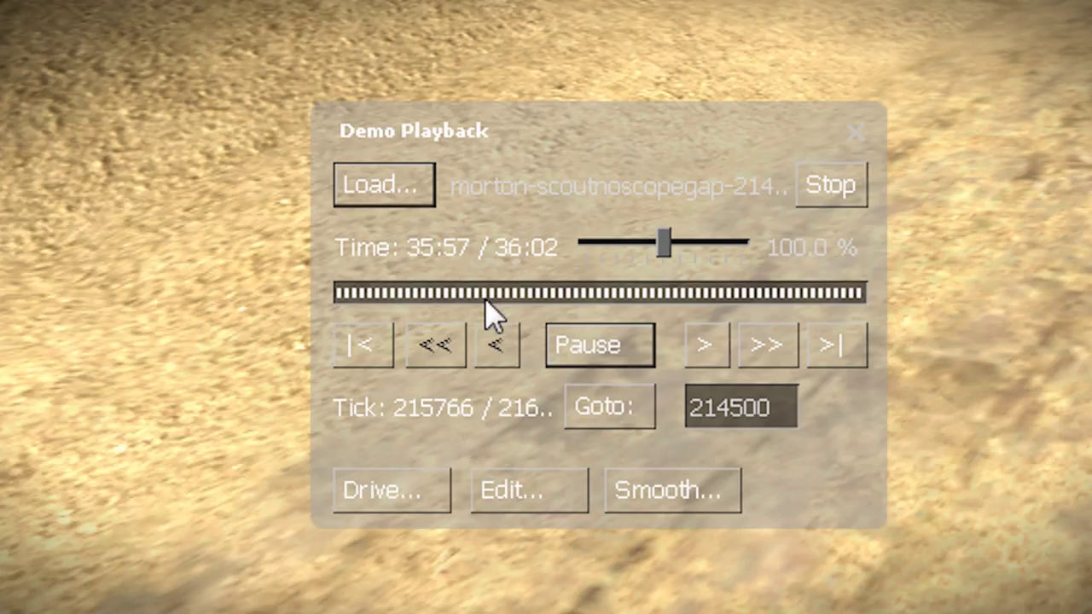
pyautogui.click(594, 346)
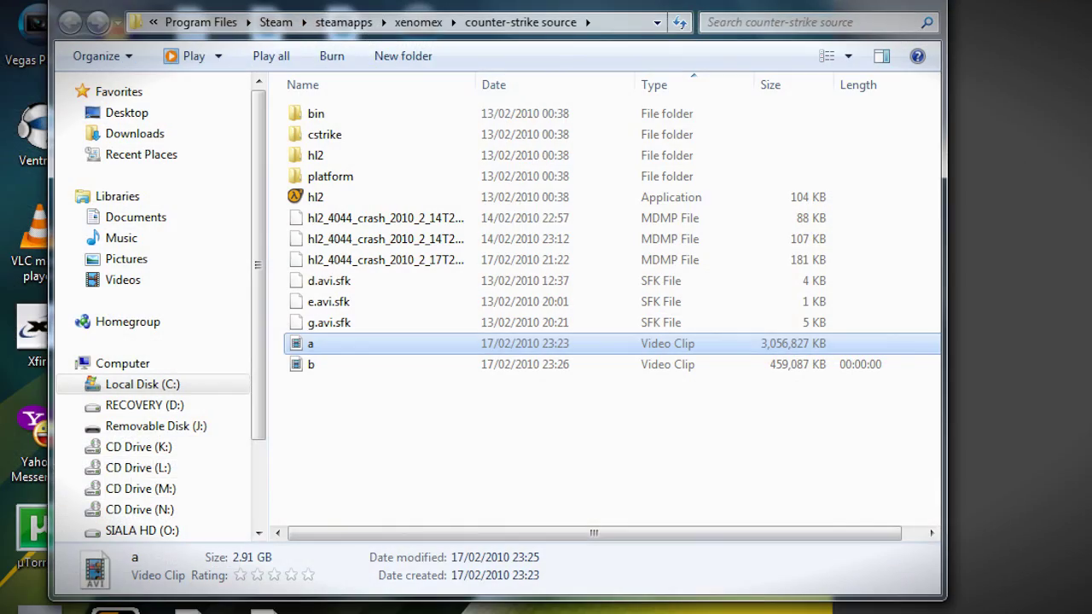